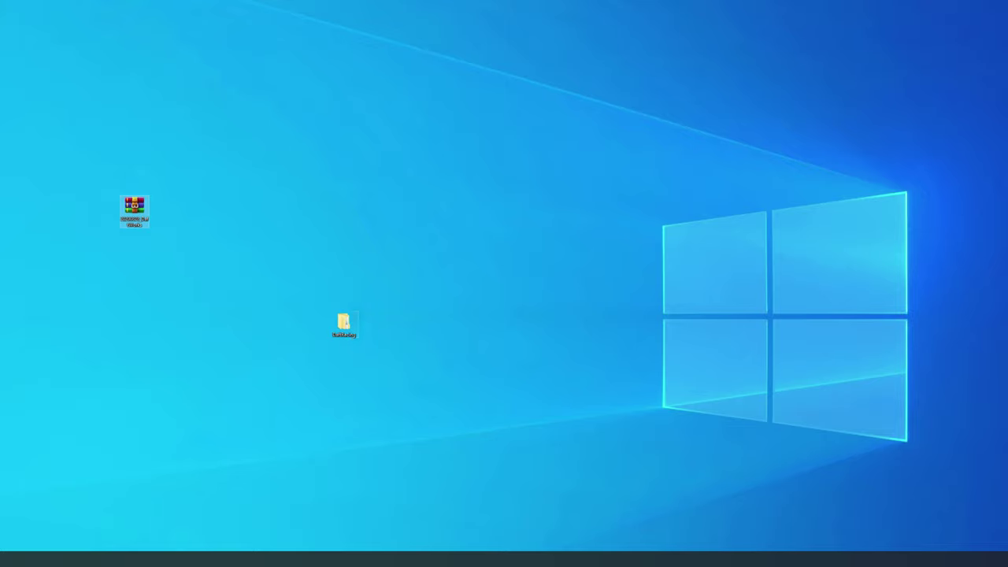
# Open the desktop's DaftRacing folder, then its Daftracing 20.08.vmwarevm folder
pyautogui.click(344, 323)
pyautogui.doubleClick(344, 323)
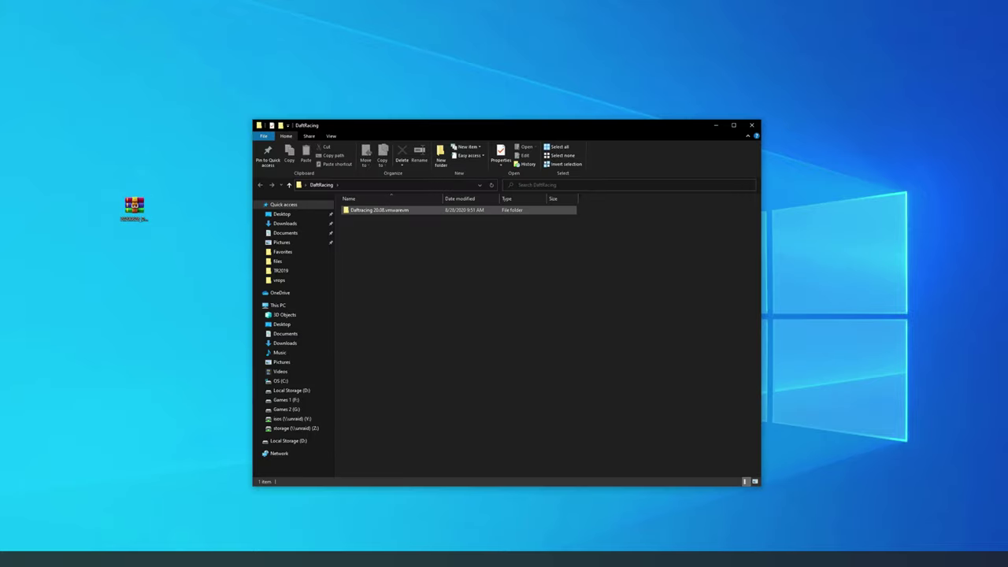
pyautogui.doubleClick(379, 210)
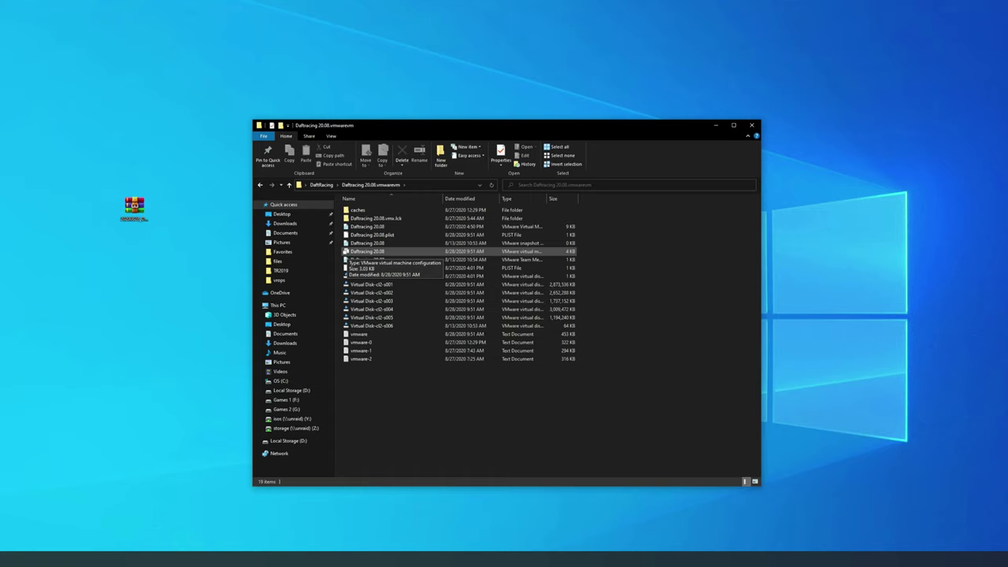
# View the Daftracing 20.08 file's properties, close them unchanged, and launch VMware from Start
pyautogui.rightClick(394, 251)
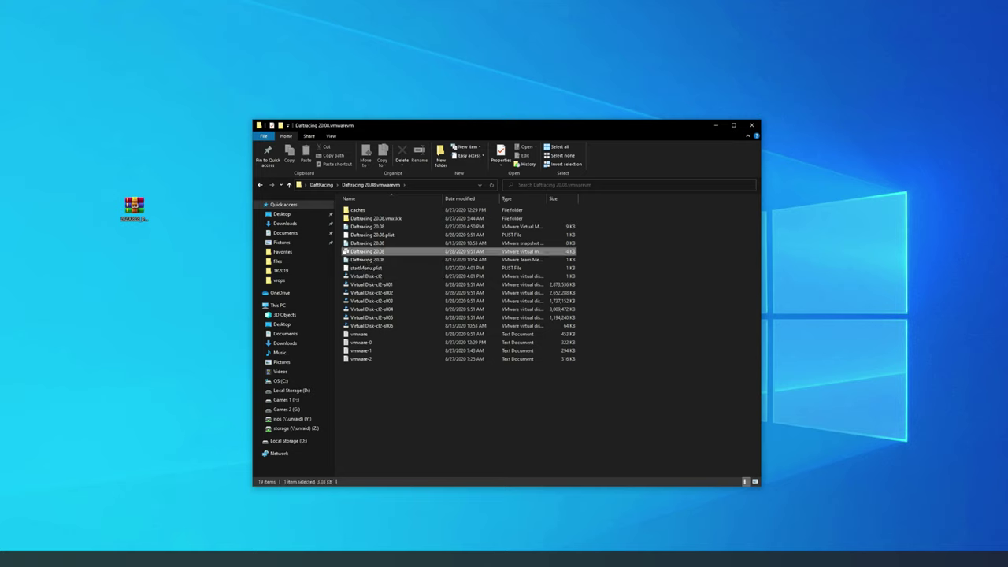
pyautogui.click(425, 461)
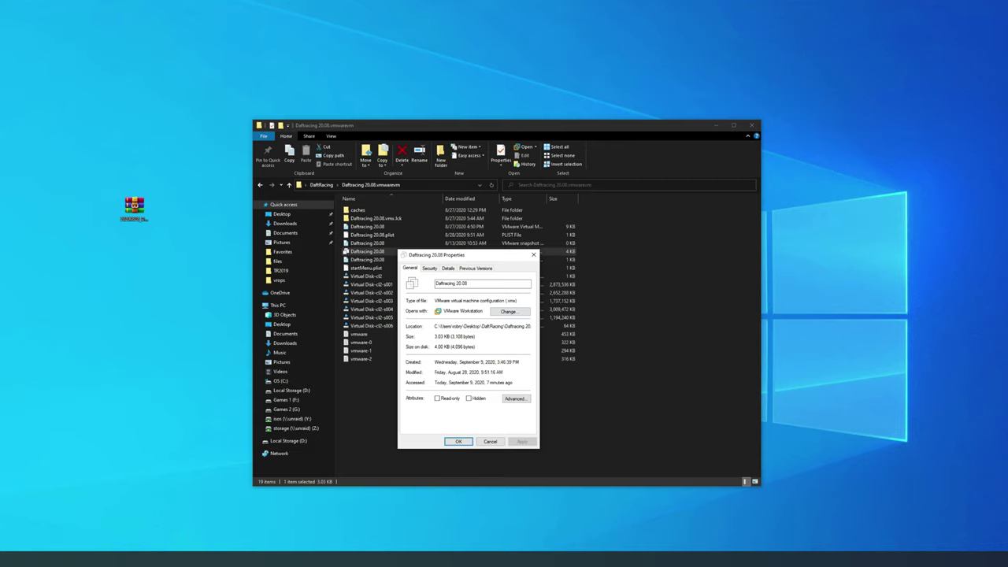
pyautogui.click(490, 441)
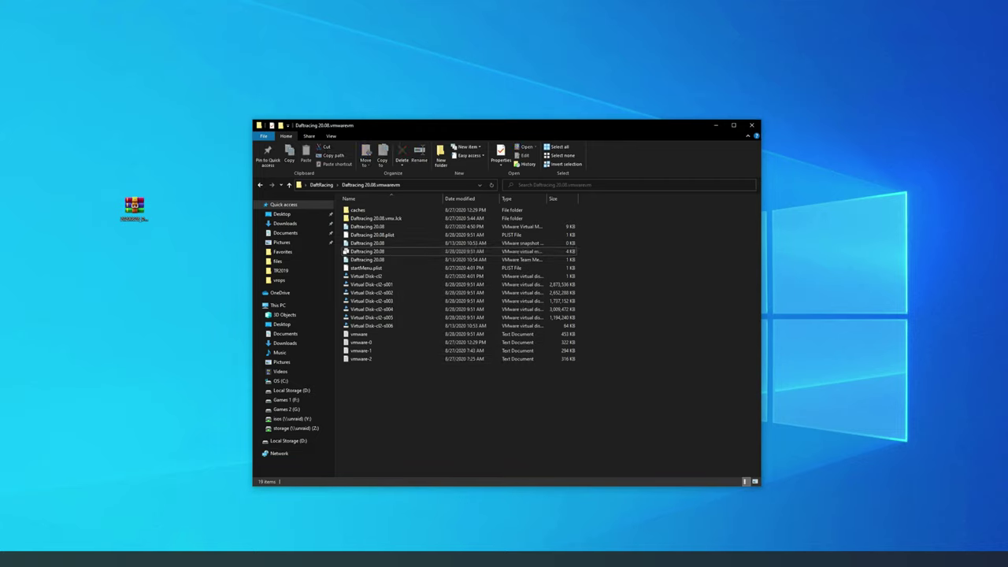
pyautogui.press('super')
pyautogui.press('super')
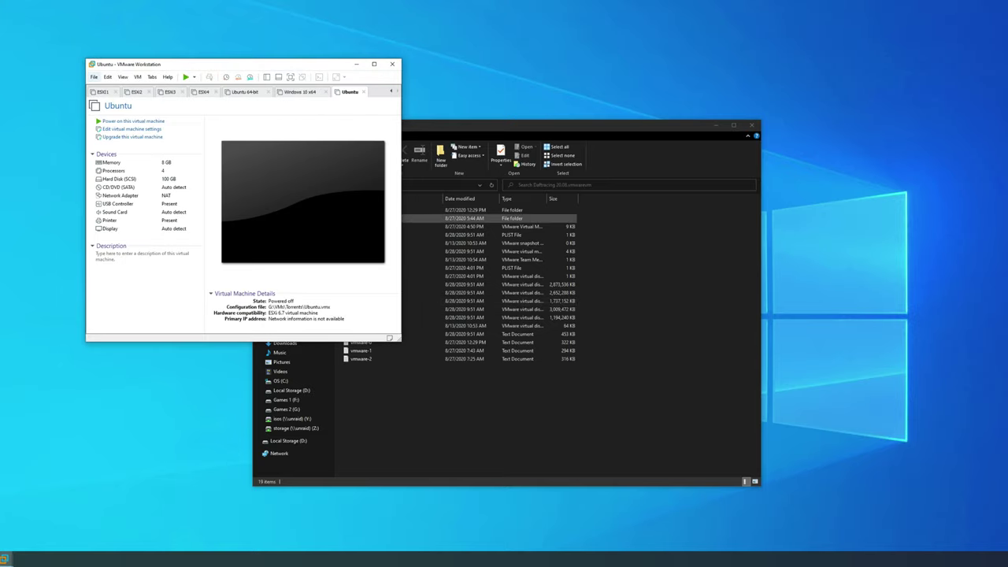
# Open Desktop > DaftRacing > Daftracing 20.08.vmwarevm > Daftracing 20.08 in VMware and take ownership
pyautogui.click(94, 76)
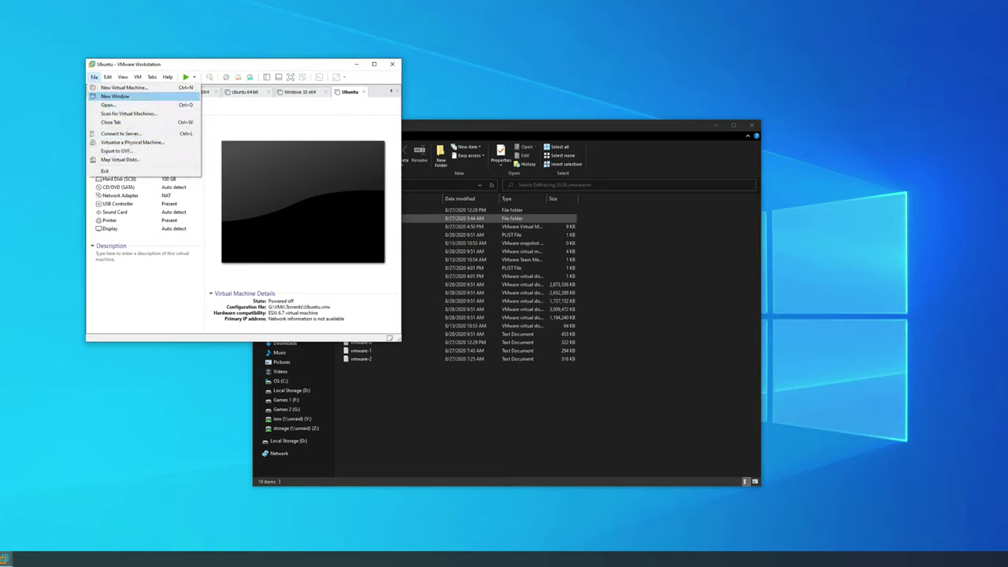
pyautogui.click(118, 105)
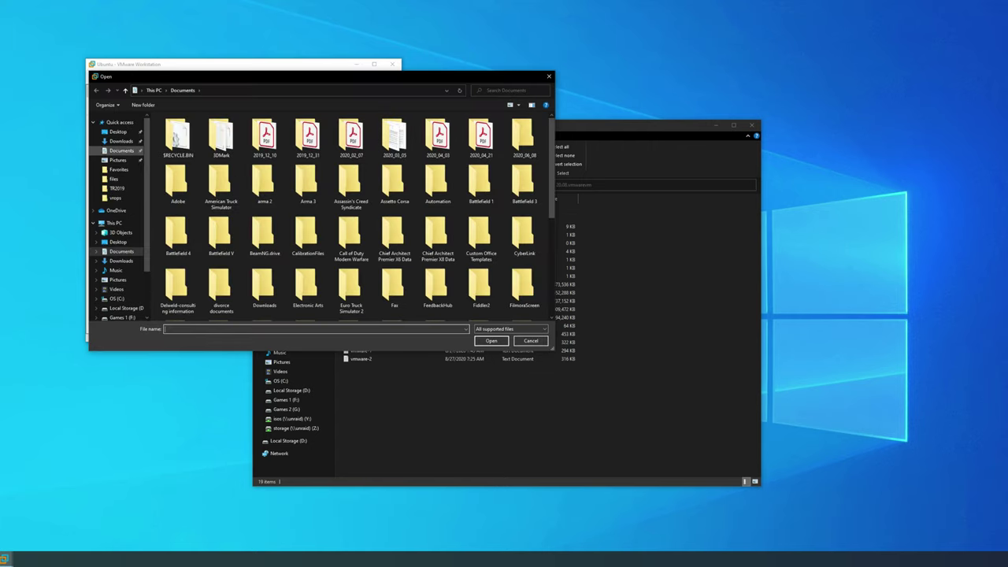
pyautogui.click(118, 132)
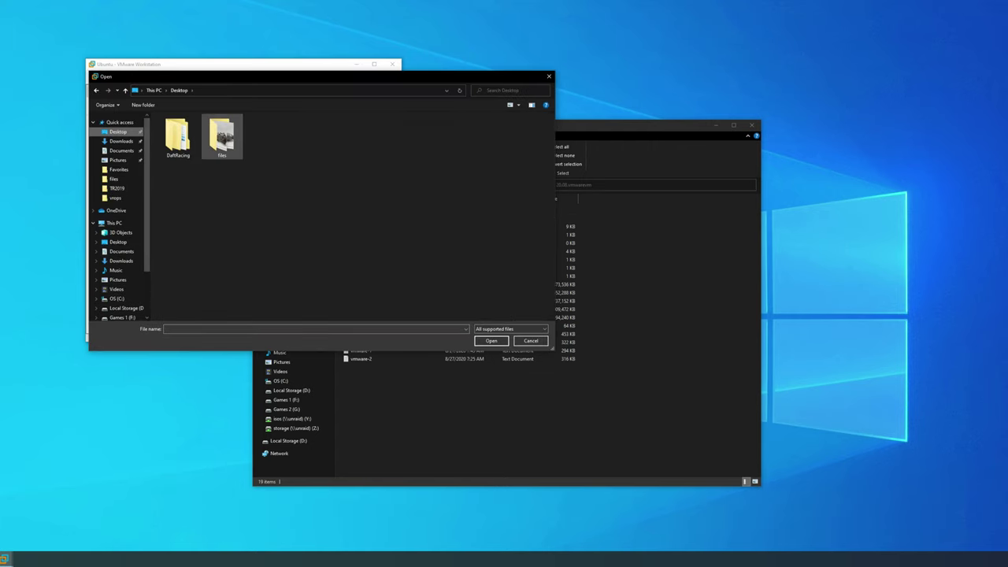
pyautogui.doubleClick(178, 137)
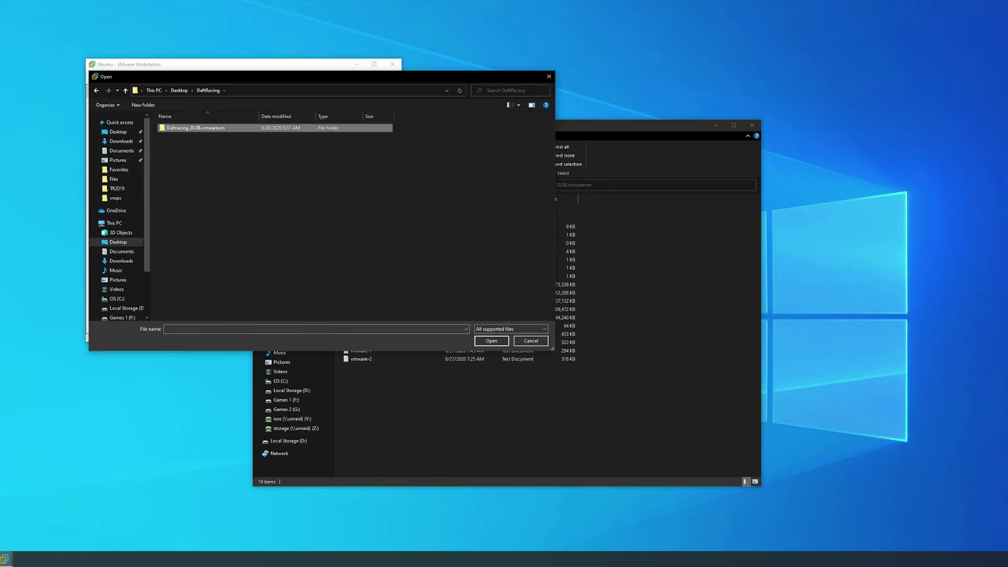
pyautogui.doubleClick(189, 128)
pyautogui.click(182, 144)
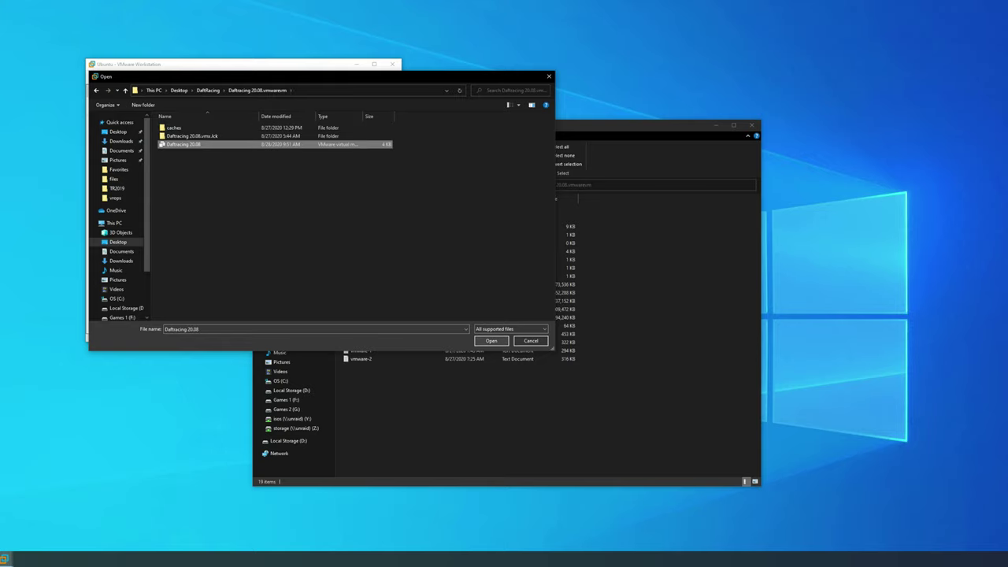
pyautogui.press('Return')
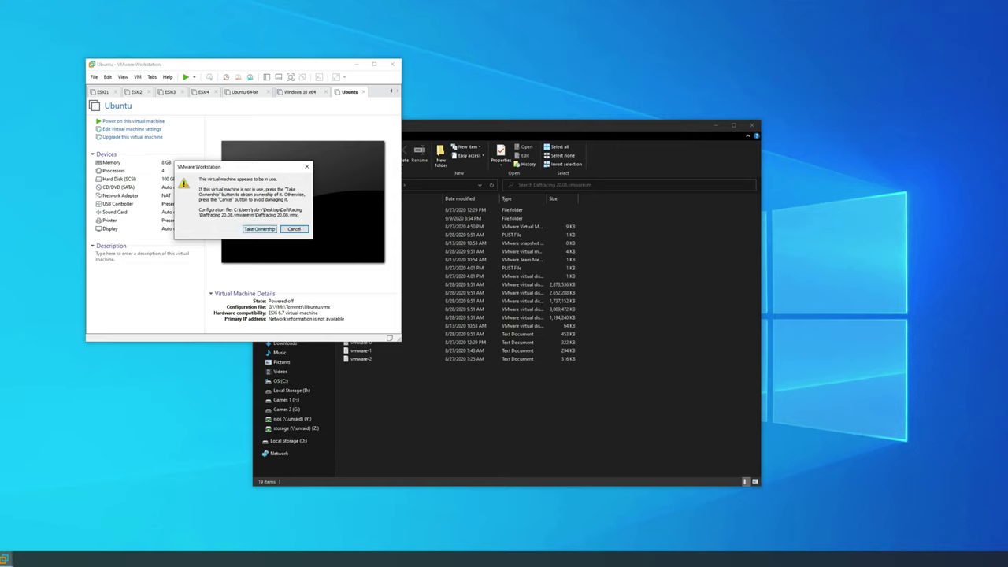
pyautogui.click(259, 229)
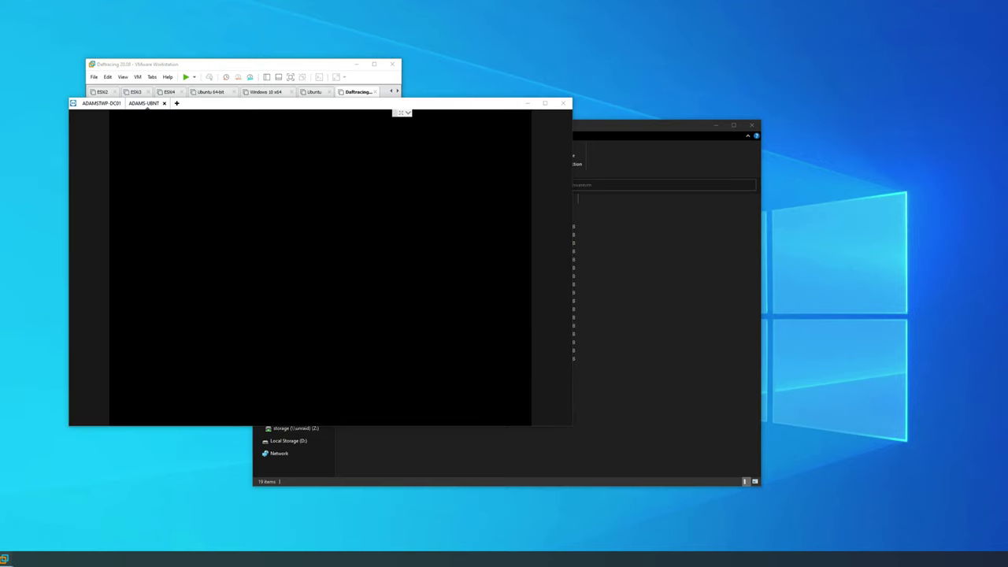
# Minimize the remote console, power on Daftracing 20.08, and answer the moved-or-copied prompt
pyautogui.moveTo(8, 560)
pyautogui.click(526, 103)
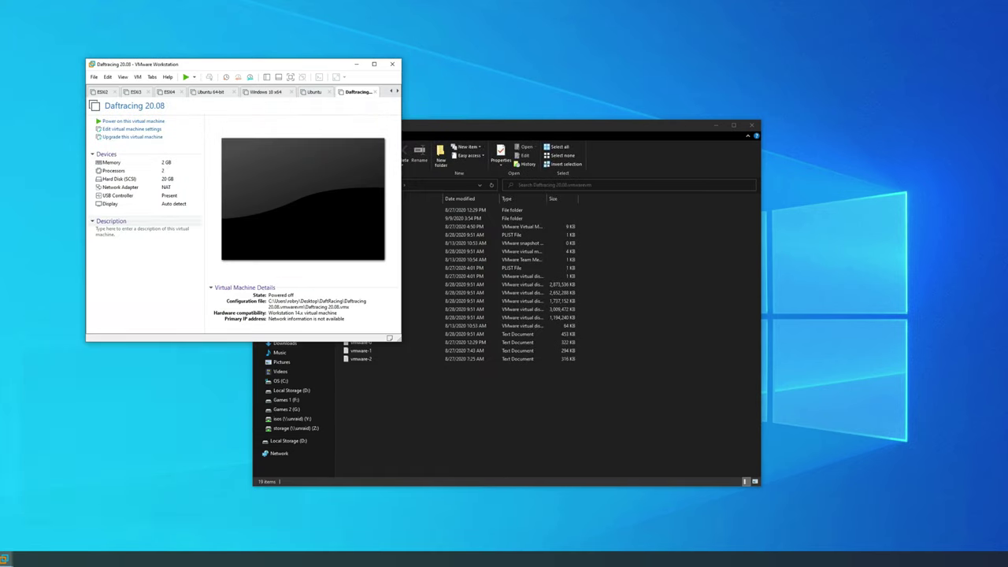
pyautogui.moveTo(7, 559)
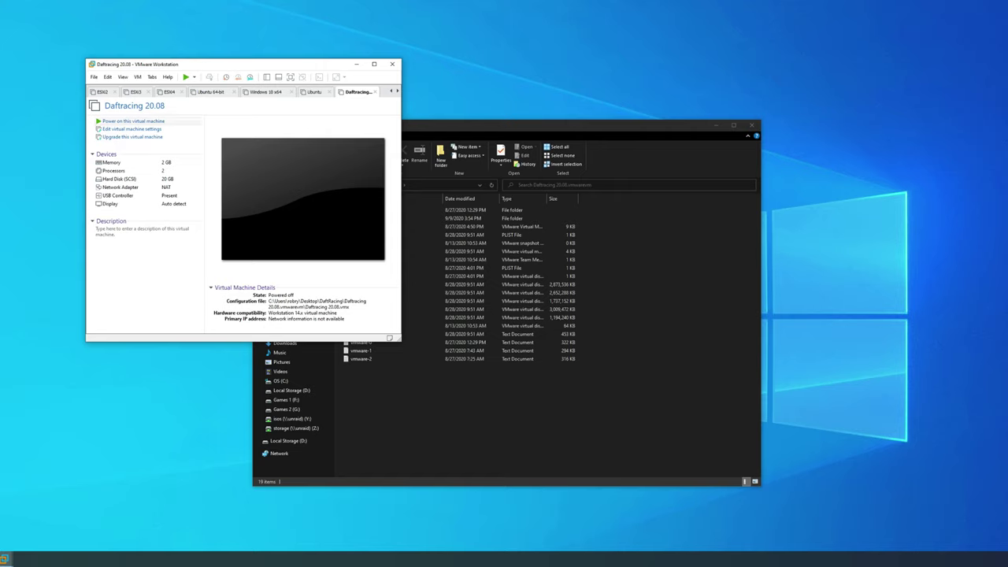
pyautogui.click(132, 121)
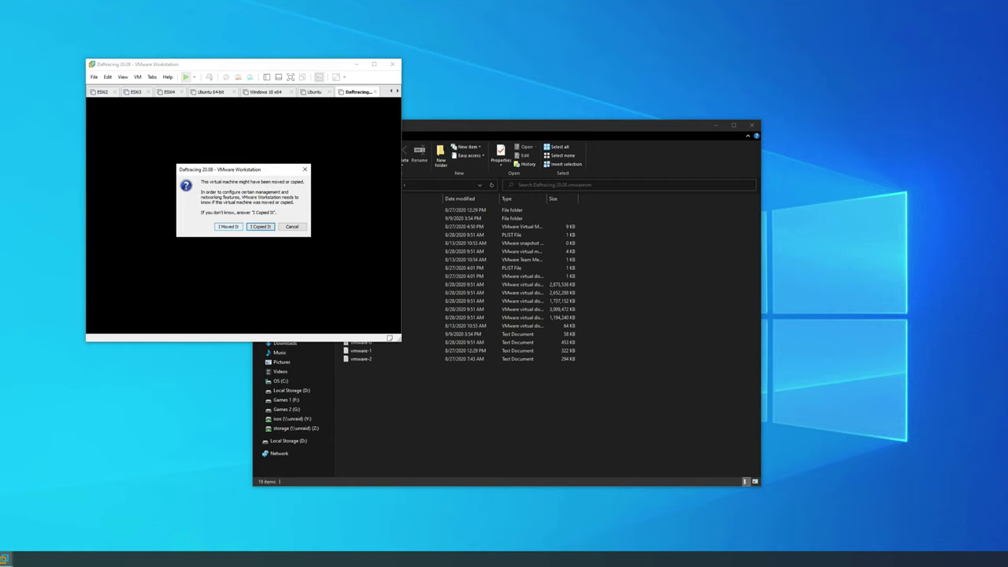
pyautogui.click(260, 226)
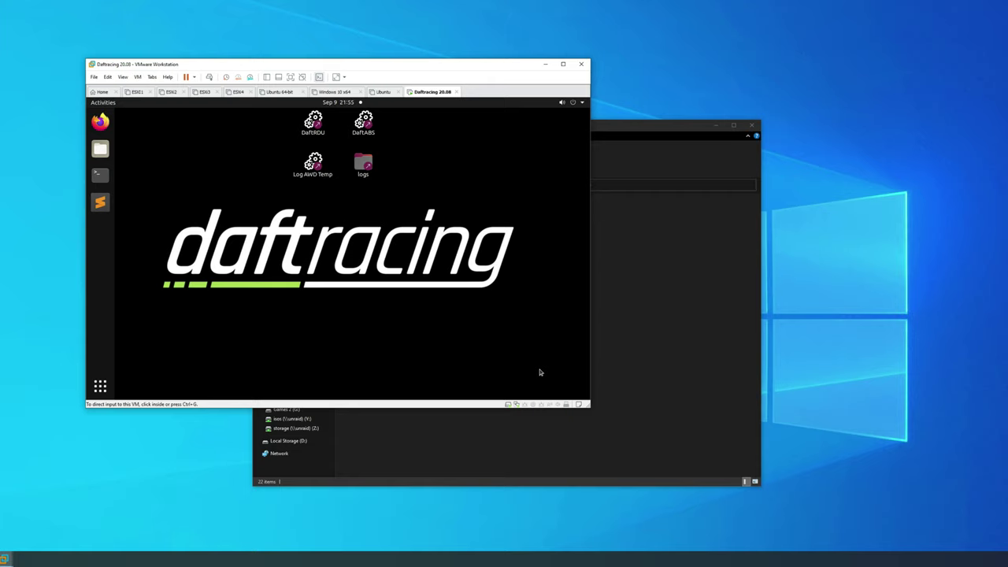
# Capture input into the booted Ubuntu guest and open a Terminal from the dock
pyautogui.click(541, 372)
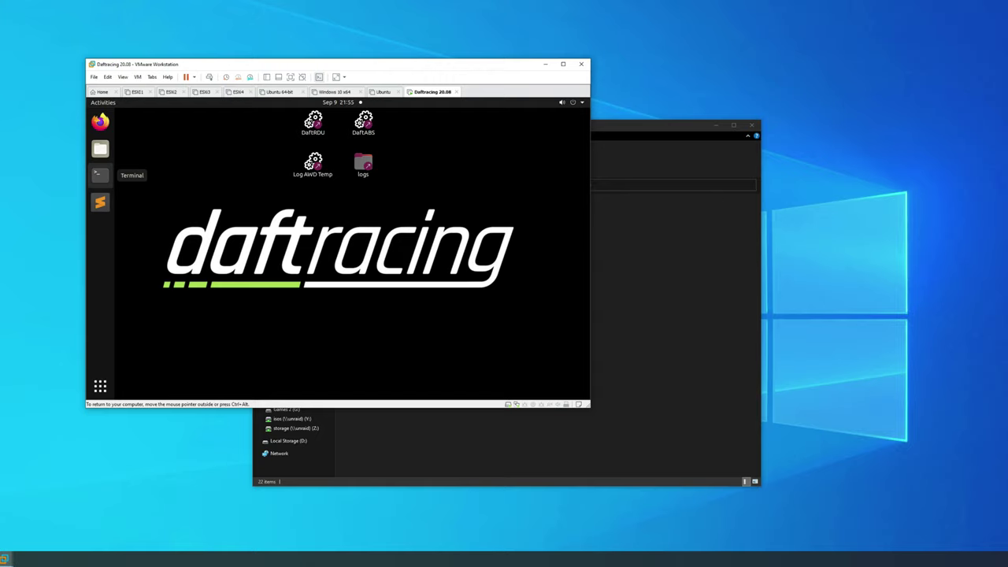
pyautogui.click(100, 175)
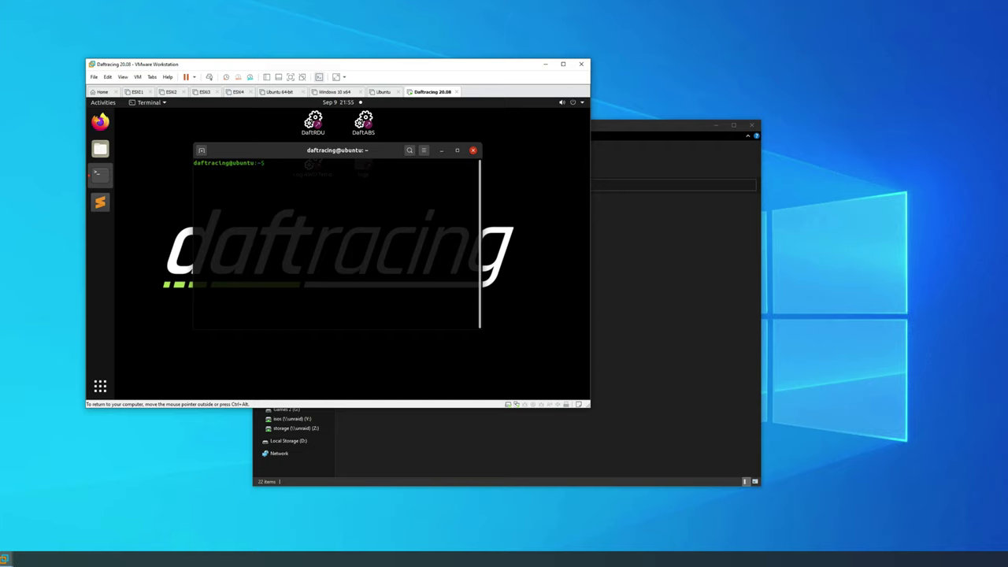
# List the home folder, cd into DaftWorks with Tab completion, and list its contents
pyautogui.write('ls')
pyautogui.press('Return')
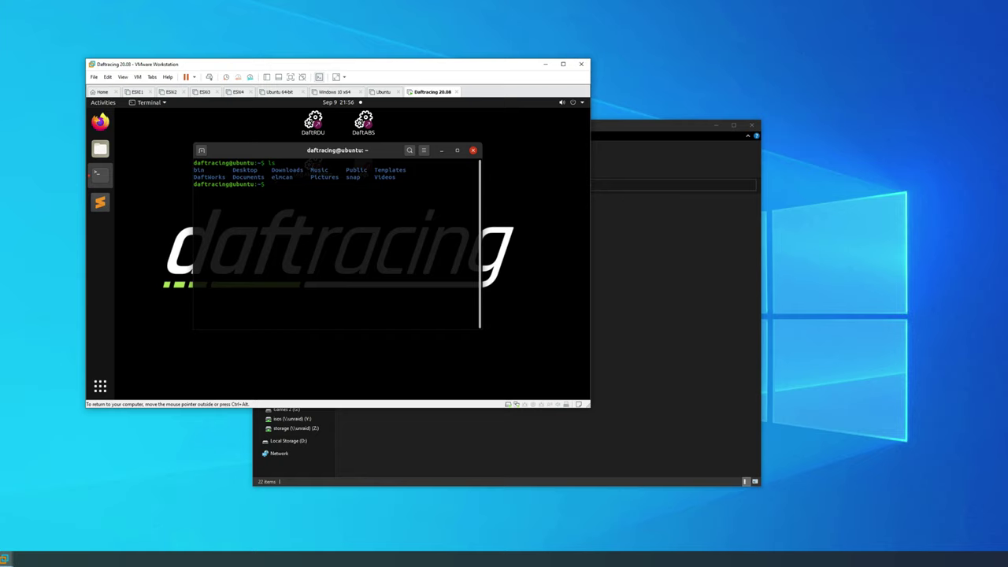
pyautogui.write('cd DaftWorks')
pyautogui.press('Tab')
pyautogui.press('Return')
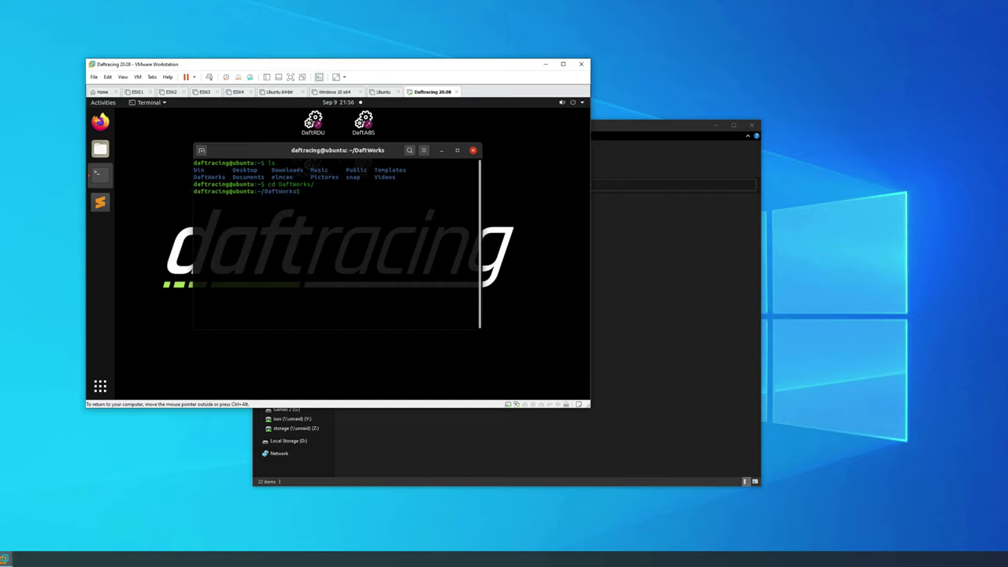
pyautogui.write('ls')
pyautogui.press('Return')
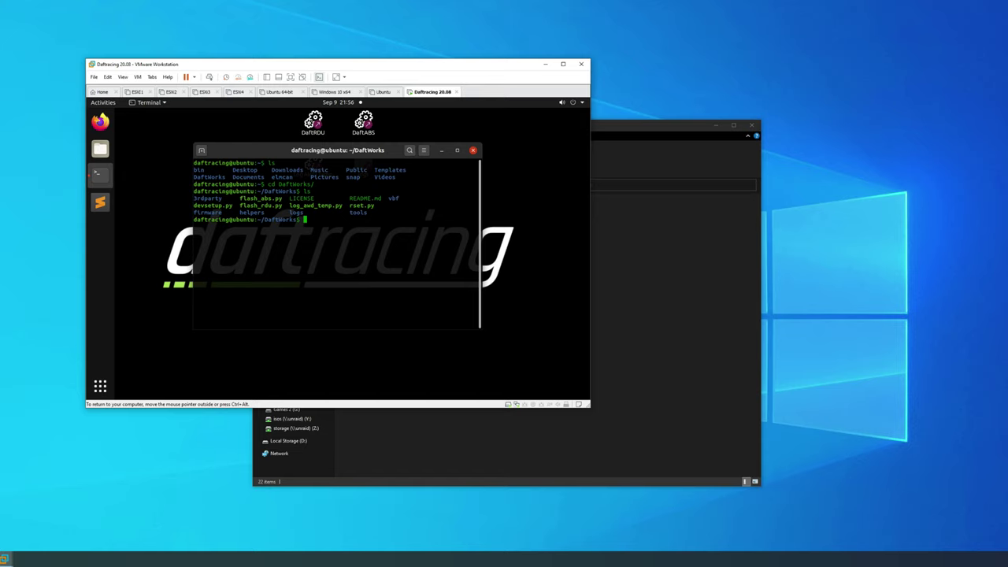
# Move into the vbf folder and list its files
pyautogui.write('cd vbf')
pyautogui.press('Return')
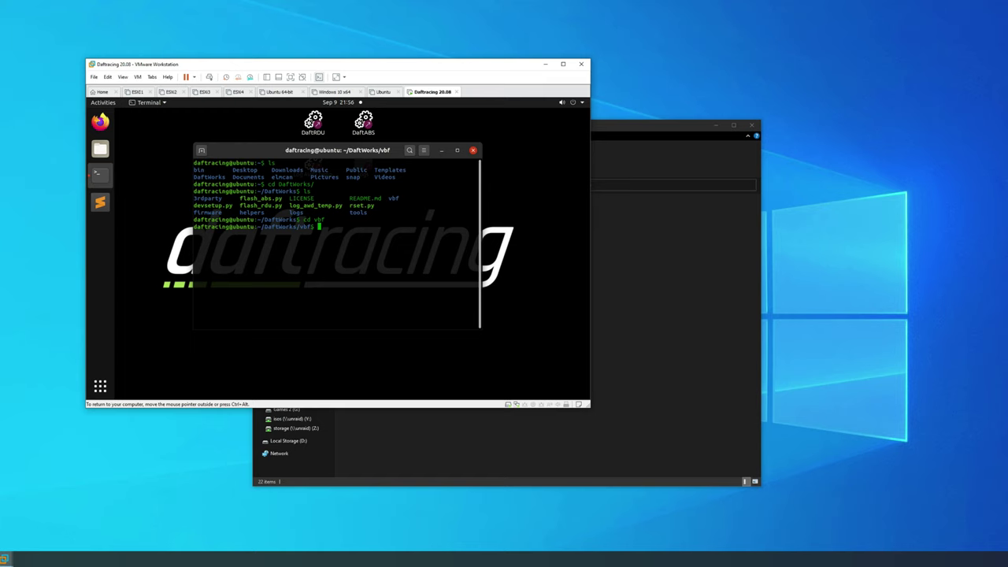
pyautogui.write('ls')
pyautogui.press('Return')
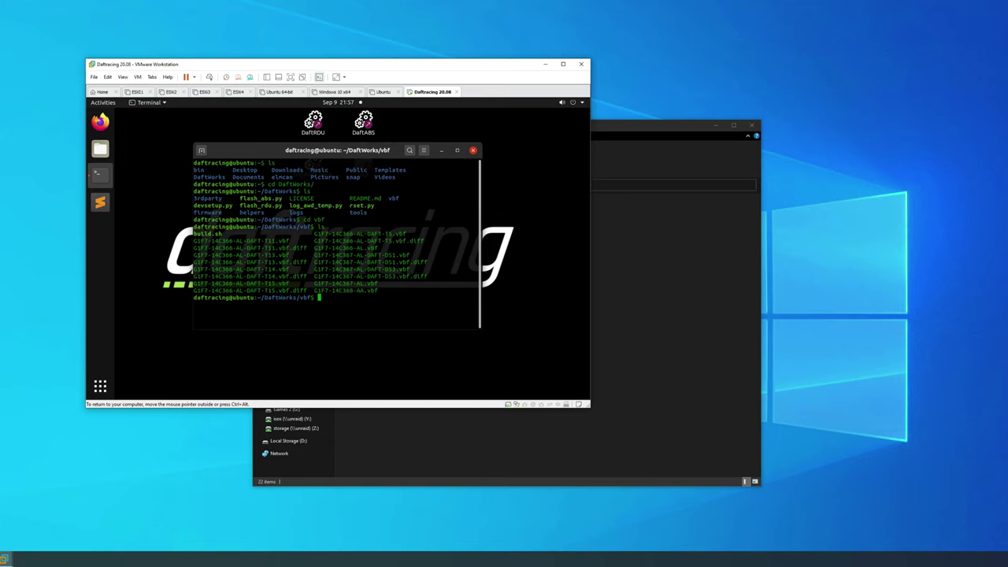
# Run ./build.sh to build the firmware, then relist the G1F7-14C366 .vbf and .vbf.diff files
pyautogui.write('./build')
pyautogui.press('BackSpace')
pyautogui.press('BackSpace')
pyautogui.press('BackSpace')
pyautogui.write('ld.sh')
pyautogui.press('Return')
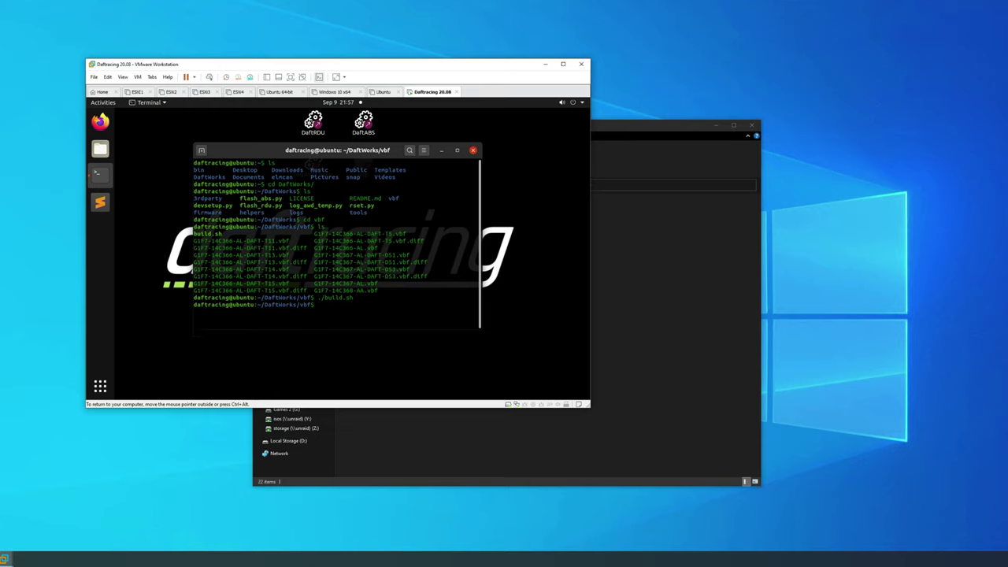
pyautogui.write('ls')
pyautogui.press('Return')
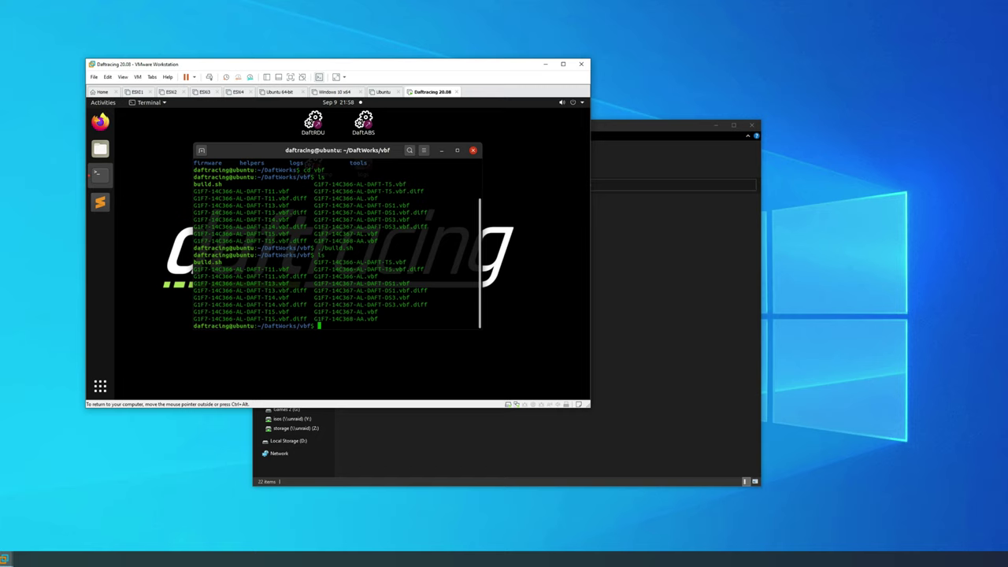
# Go back up to DaftWorks and run git pull, which fails to resolve github.com
pyautogui.write('cd ..')
pyautogui.press('Return')
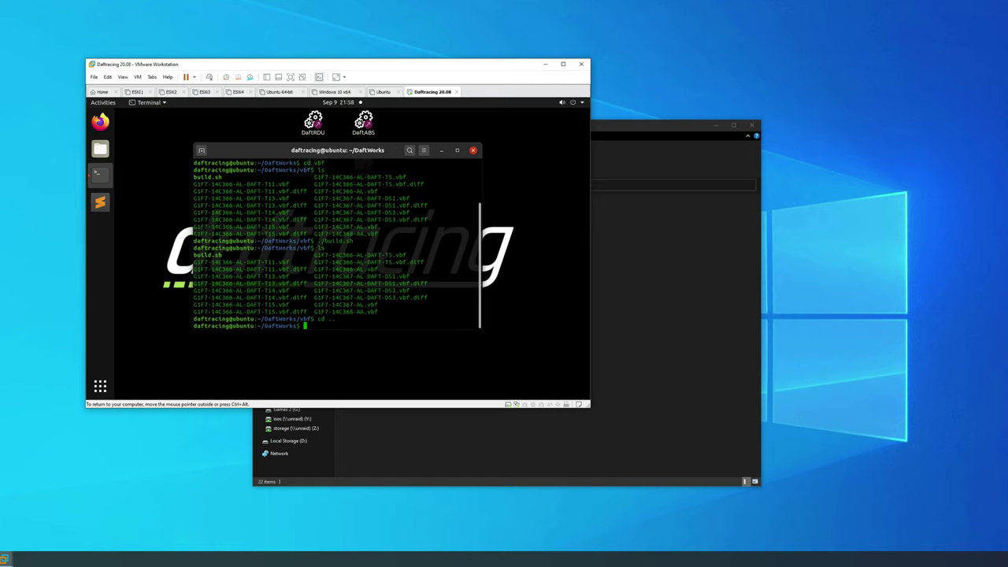
pyautogui.write('git pull')
pyautogui.press('Return')
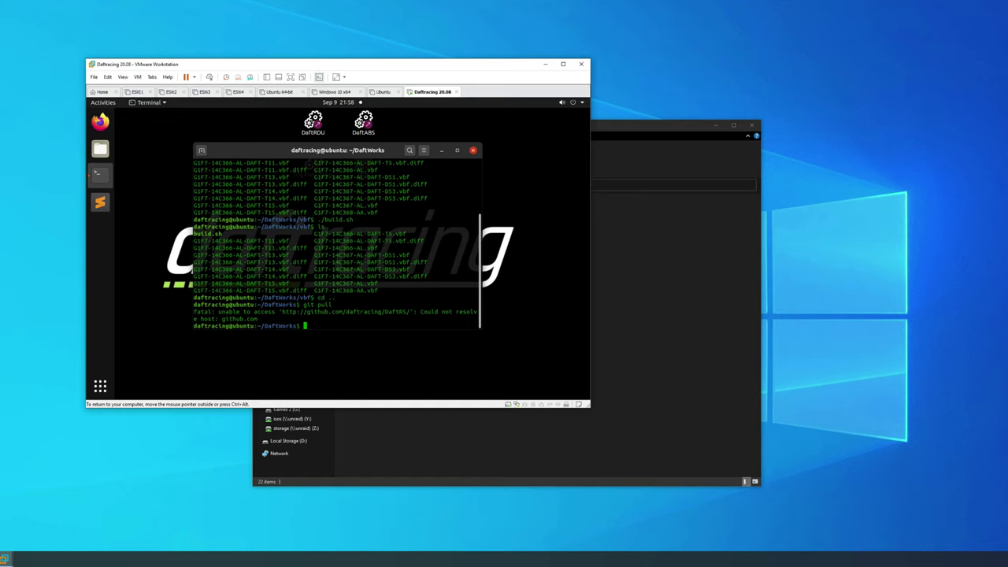
# Release input from the guest, check the network device and VM menu, then refocus the VM
pyautogui.hotkey('ctrl', 'alt')
pyautogui.click(516, 404)
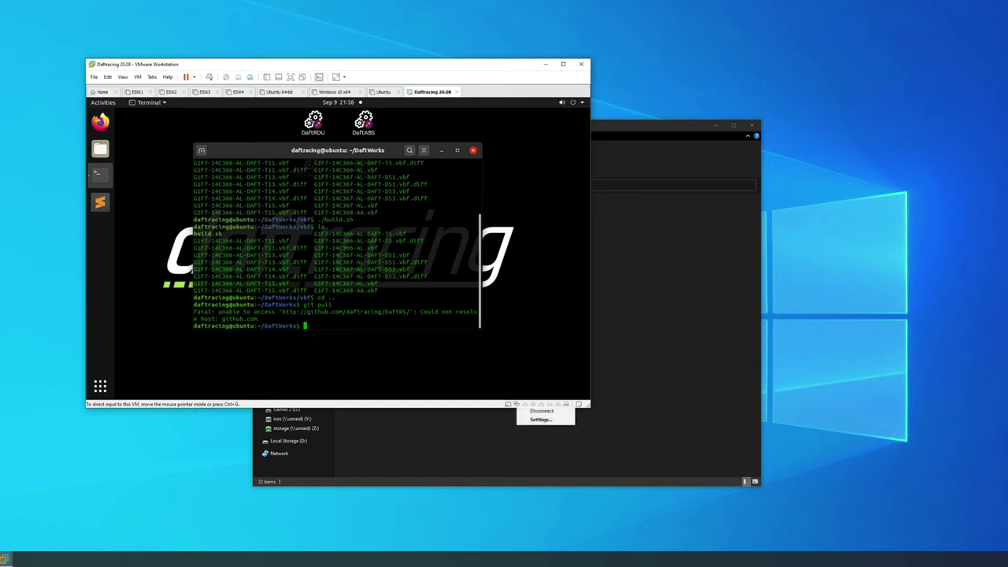
pyautogui.hotkey('ctrl', 'g')
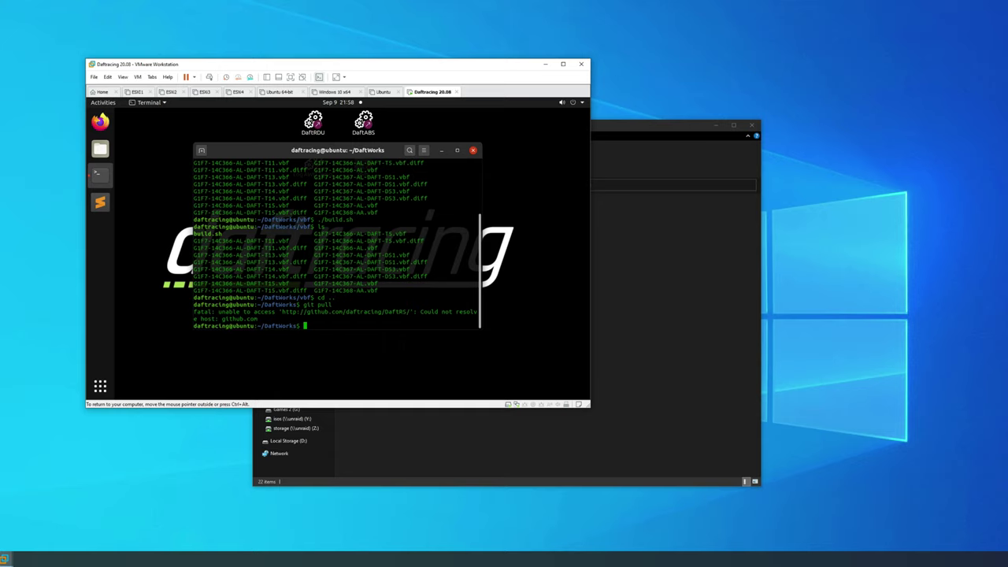
pyautogui.click(138, 76)
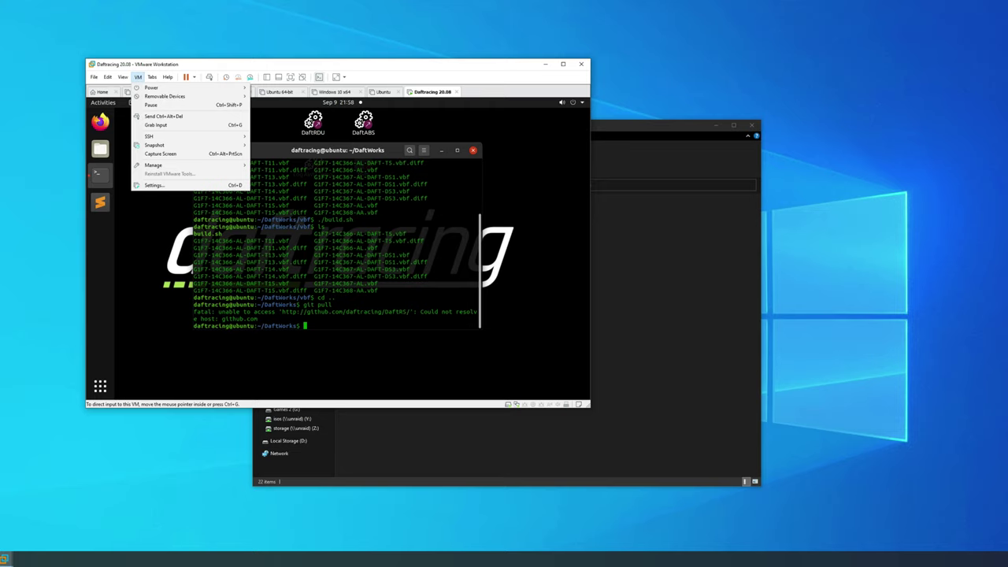
pyautogui.press('Escape')
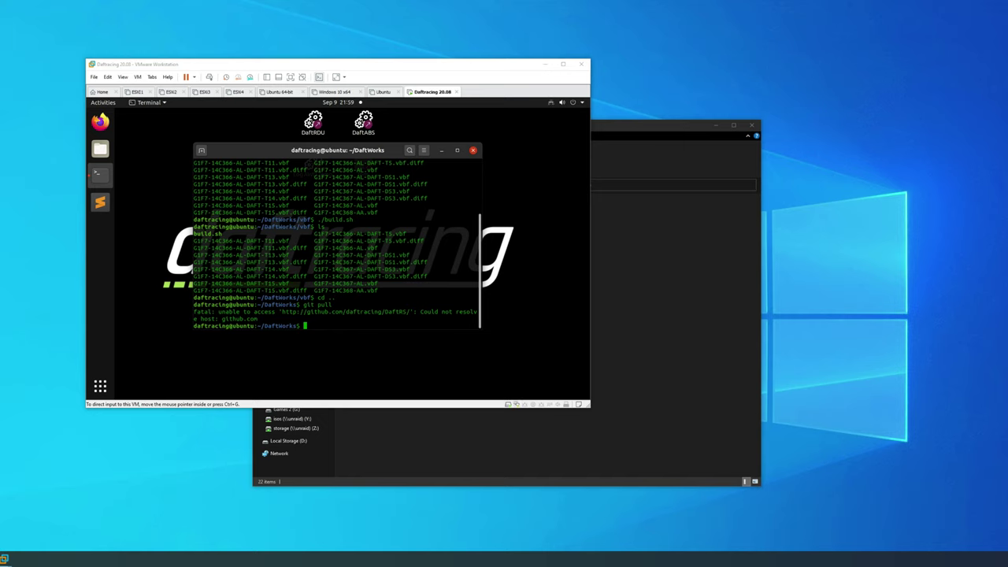
pyautogui.hotkey('alt', 'Tab')
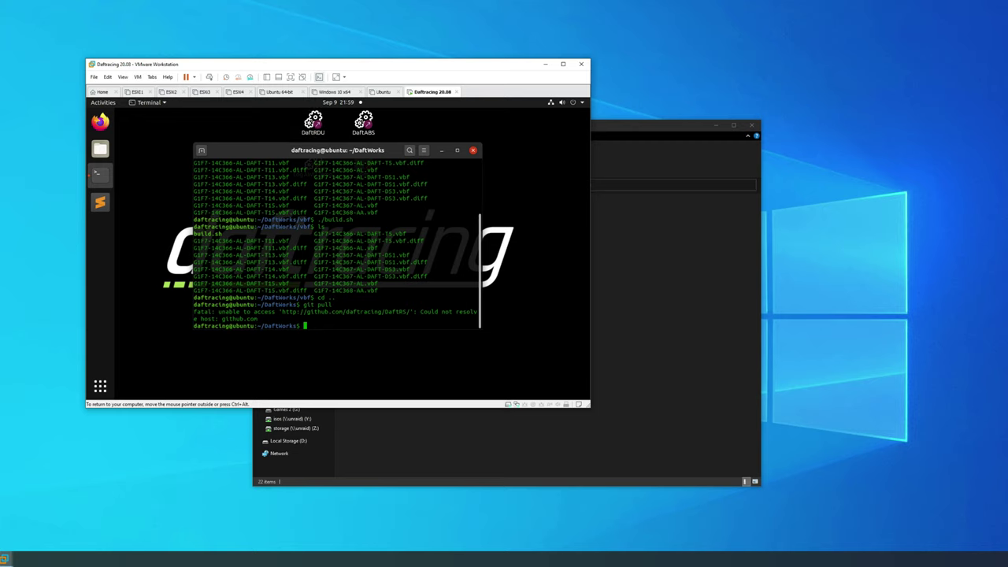
# Rerun git pull to fast-forward DaftWorks (11 files changed), then type ./build.sh
pyautogui.write('git pull')
pyautogui.press('Return')
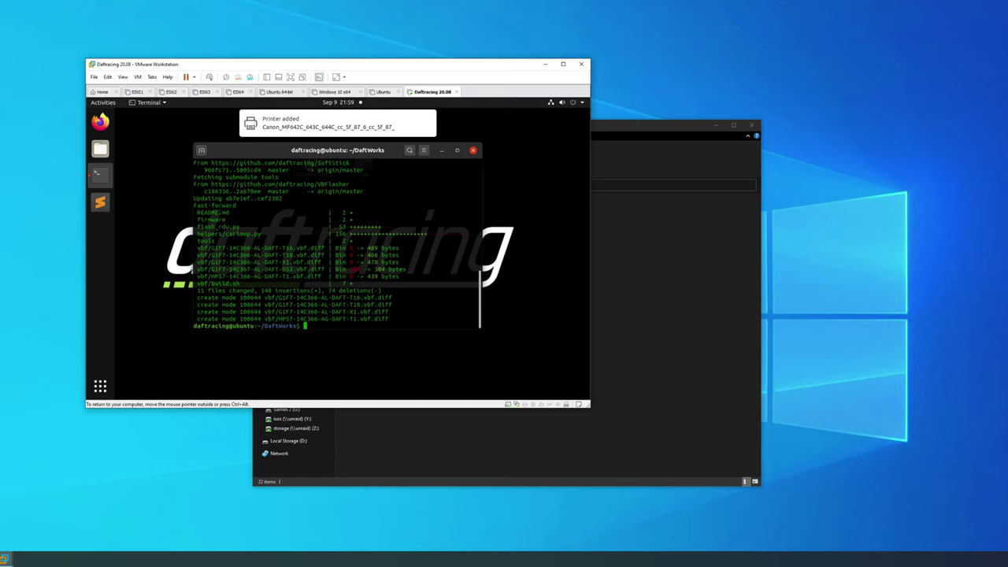
pyautogui.write('./build')
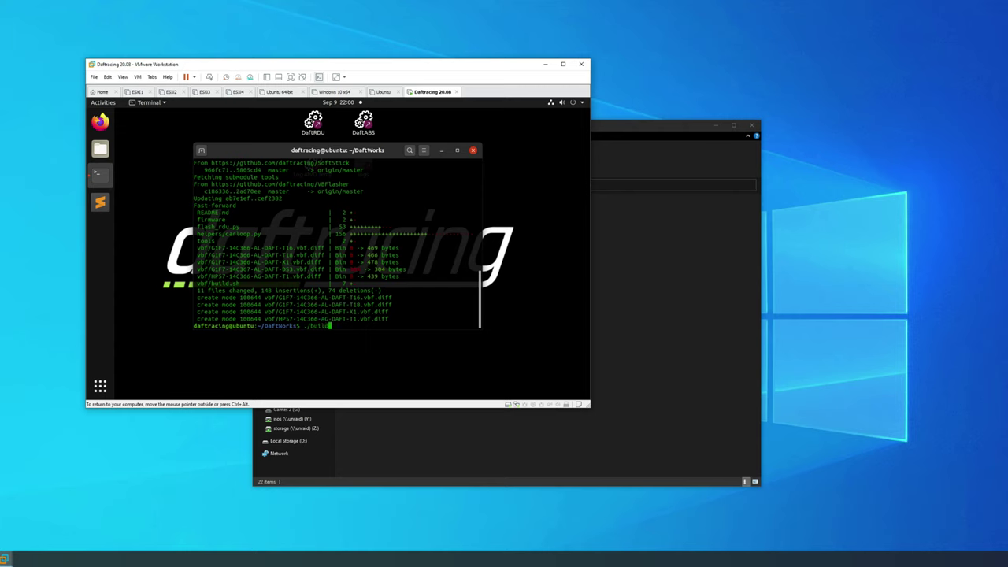
pyautogui.write('.sh')
# Run ./build.sh in DaftWorks and again in vbf, then list the new HP57-14C366-AG and HP57-14C367-AG files
pyautogui.press('Return')
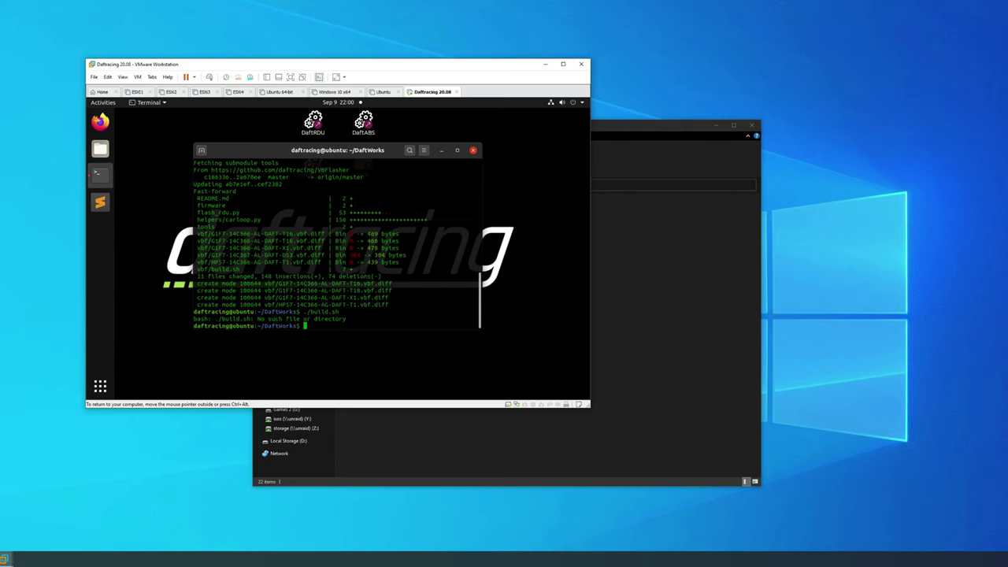
pyautogui.write('cd vbf')
pyautogui.press('Return')
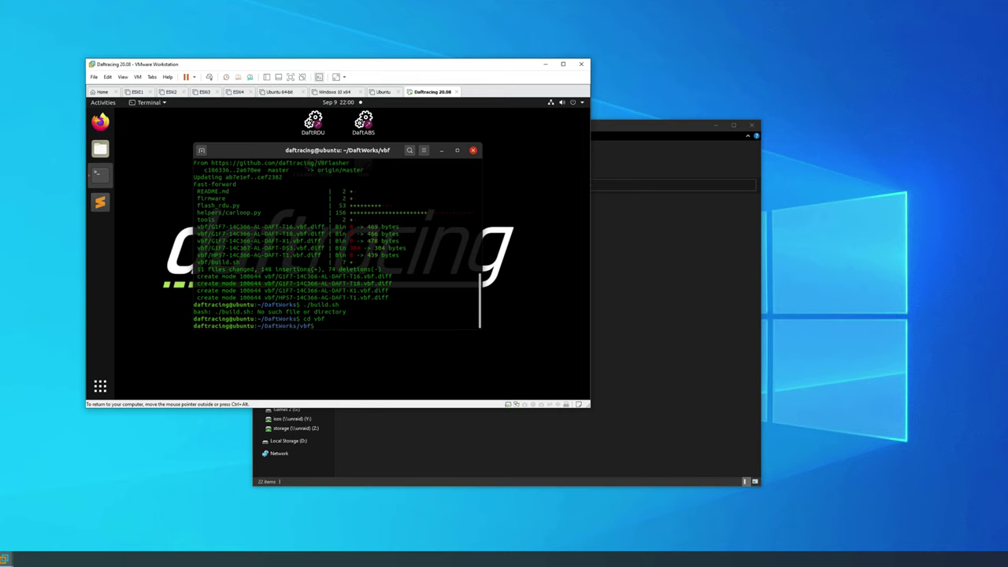
pyautogui.write('./build.sh')
pyautogui.press('Return')
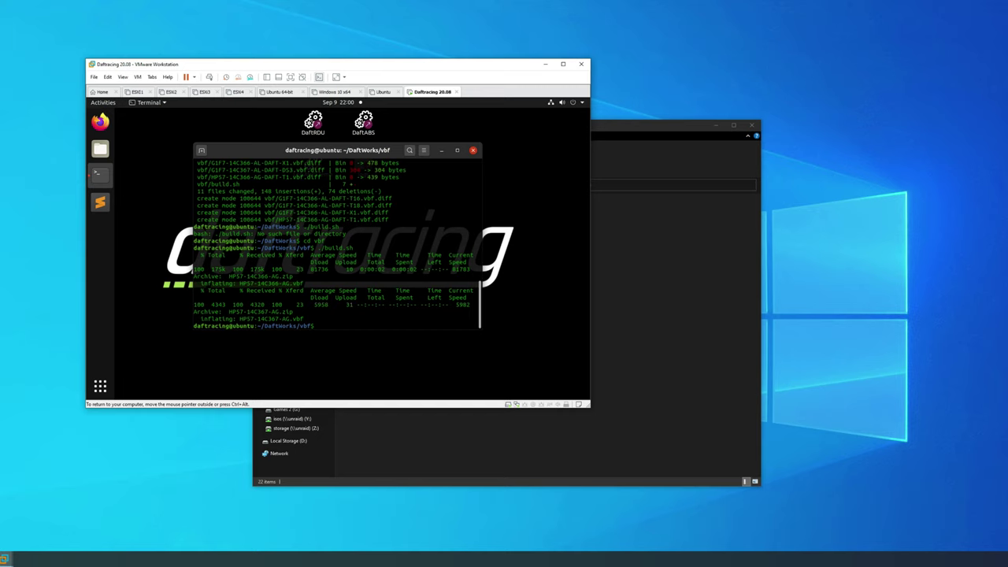
pyautogui.write('ls')
pyautogui.press('Return')
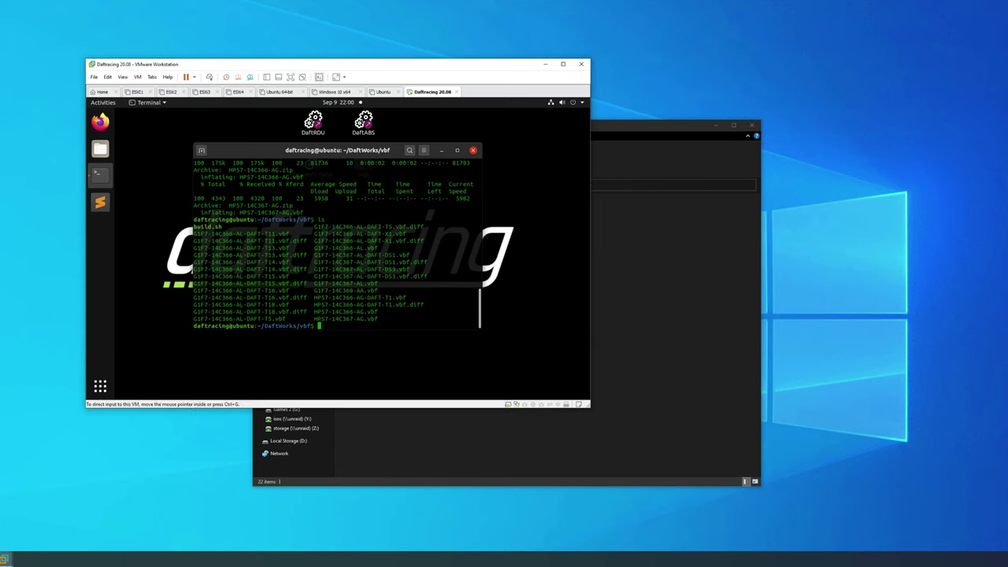
pyautogui.rightClick(431, 92)
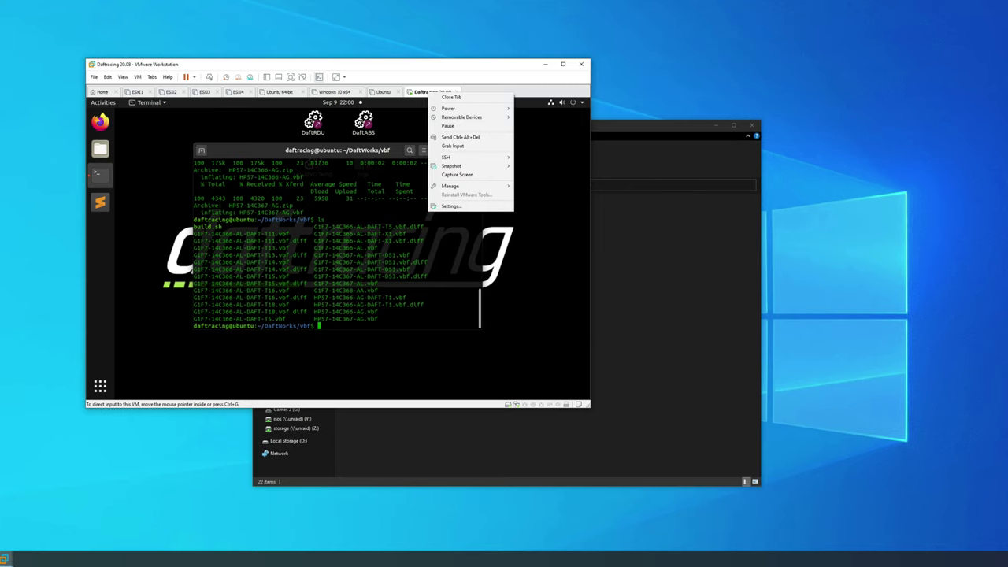
# In the VM's Options > Shared Folders, enable sharing until next power off or suspend and click Add
pyautogui.click(450, 206)
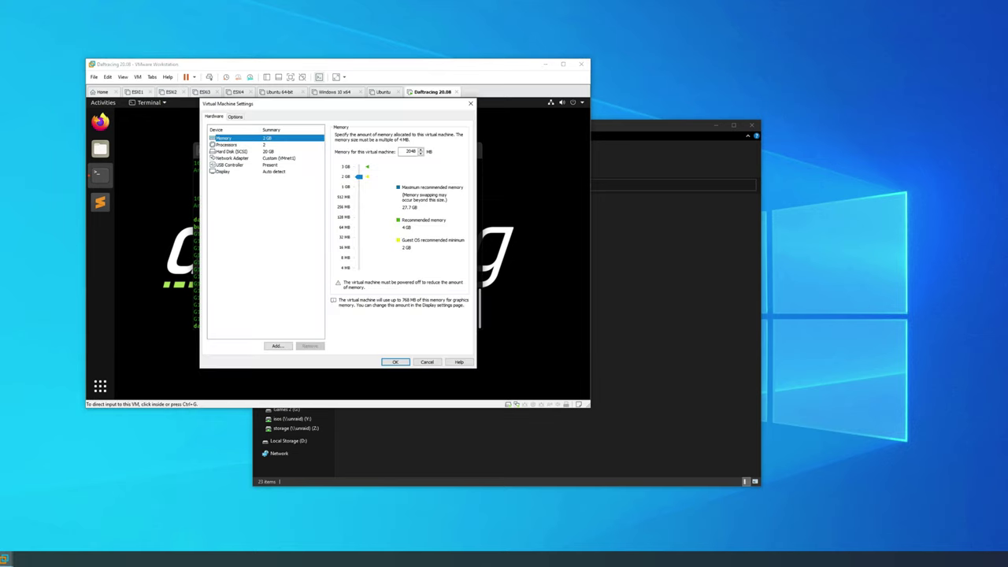
pyautogui.hotkey('ctrl', 'Tab')
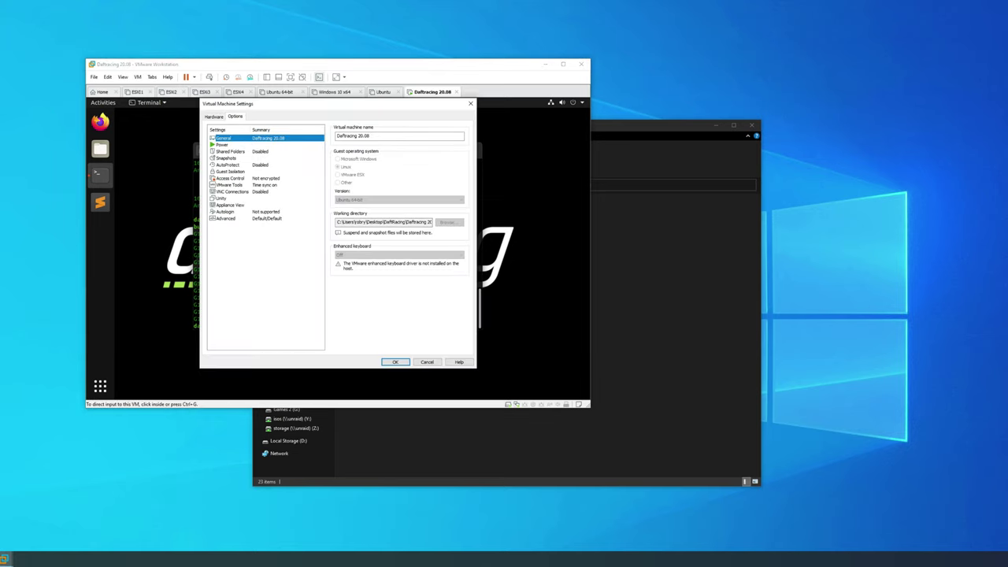
pyautogui.click(230, 151)
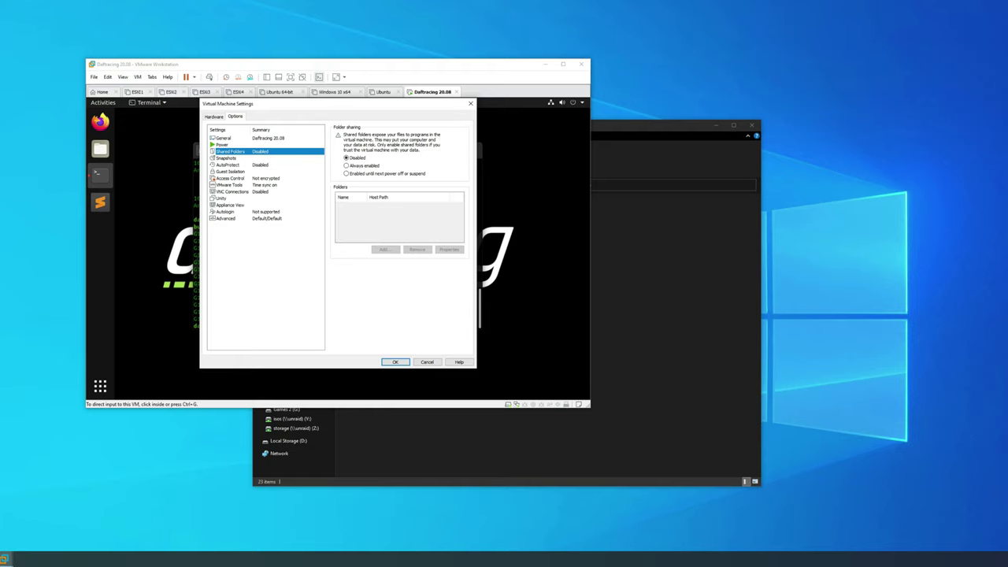
pyautogui.click(346, 174)
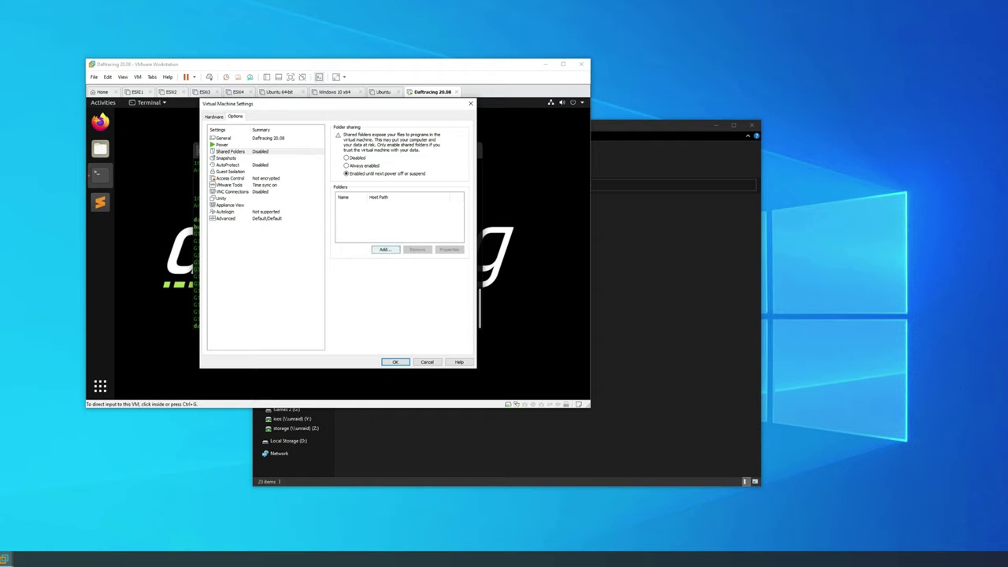
pyautogui.click(385, 249)
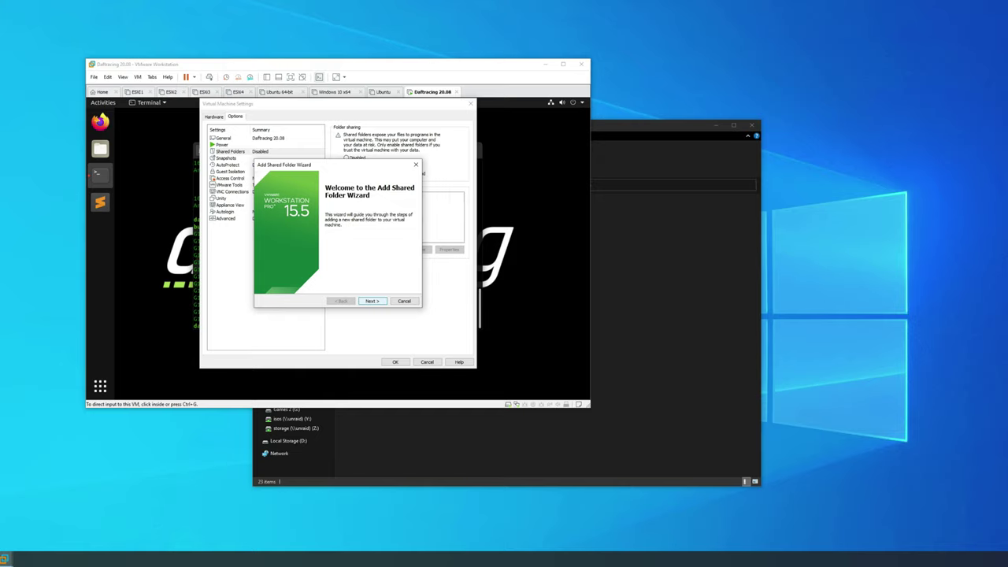
# Create a new Firmware folder inside Desktop\DaftRacing and use it as the share's host path
pyautogui.click(371, 301)
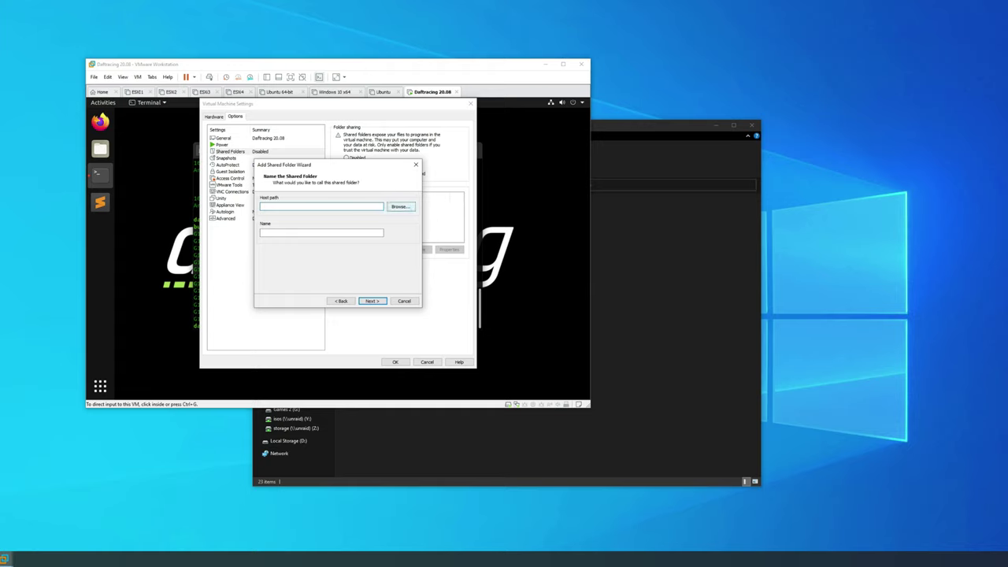
pyautogui.click(401, 206)
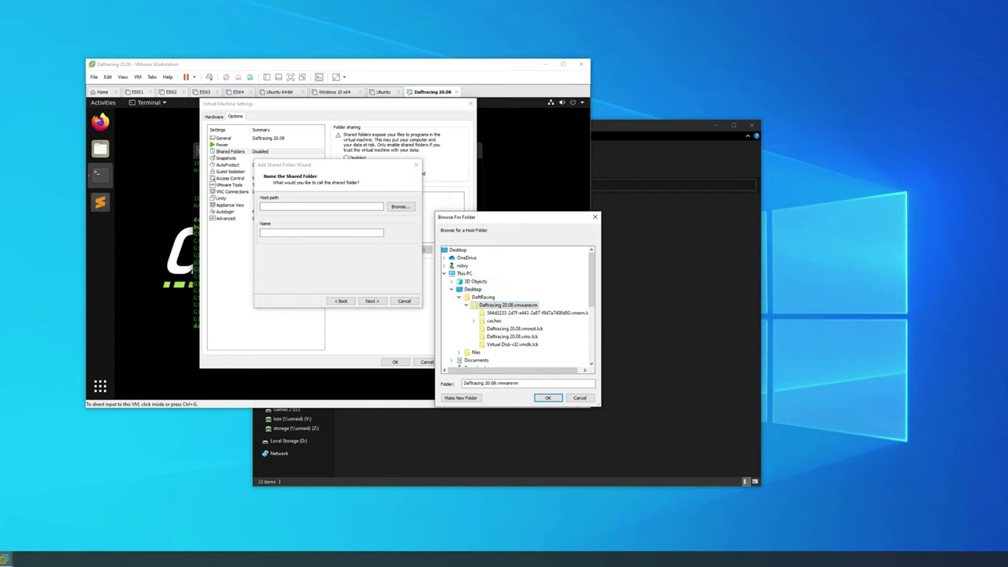
pyautogui.click(473, 289)
pyautogui.click(483, 297)
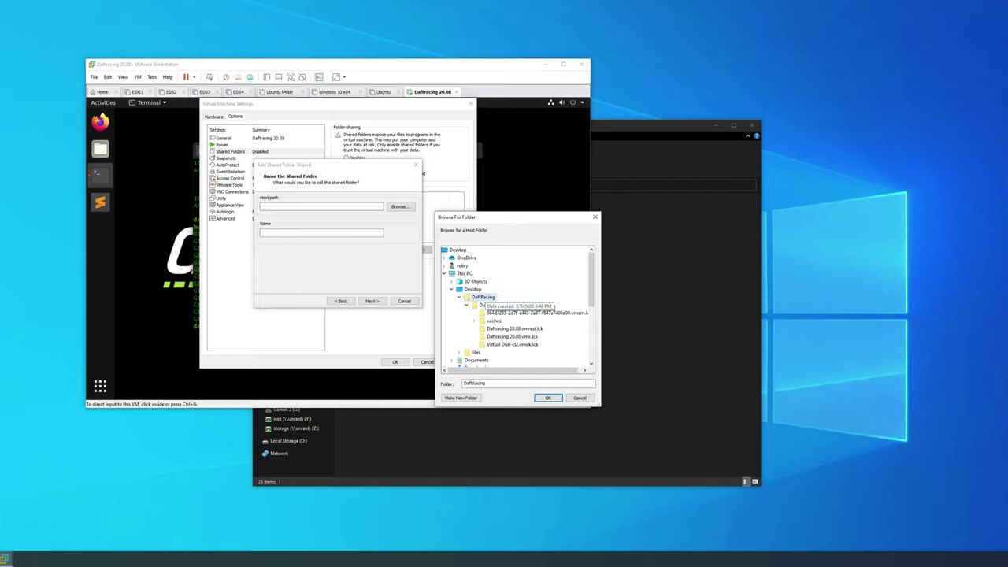
pyautogui.click(461, 398)
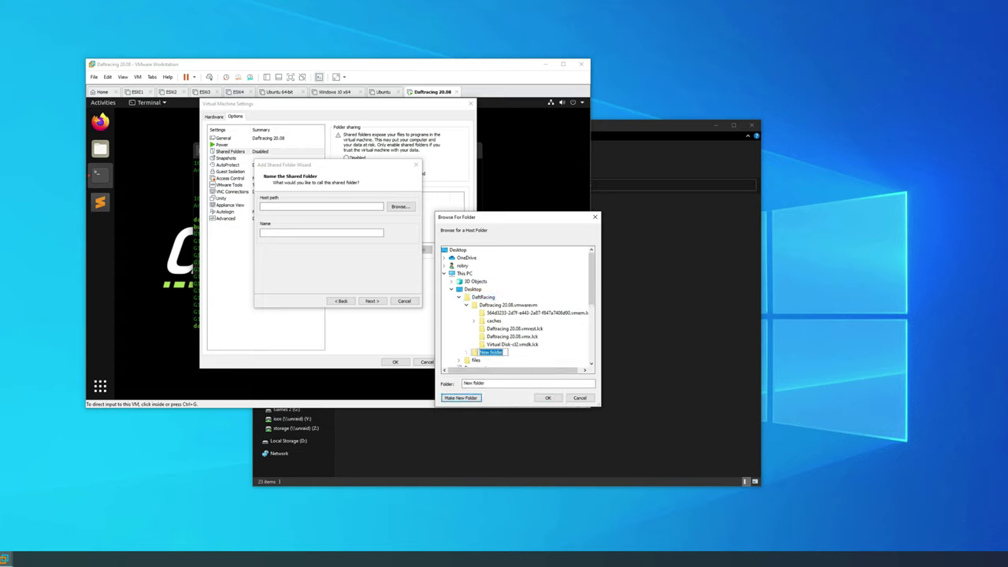
pyautogui.write('New folder')
pyautogui.press('Return')
pyautogui.write('Firmware')
pyautogui.press('Return')
pyautogui.press('Return')
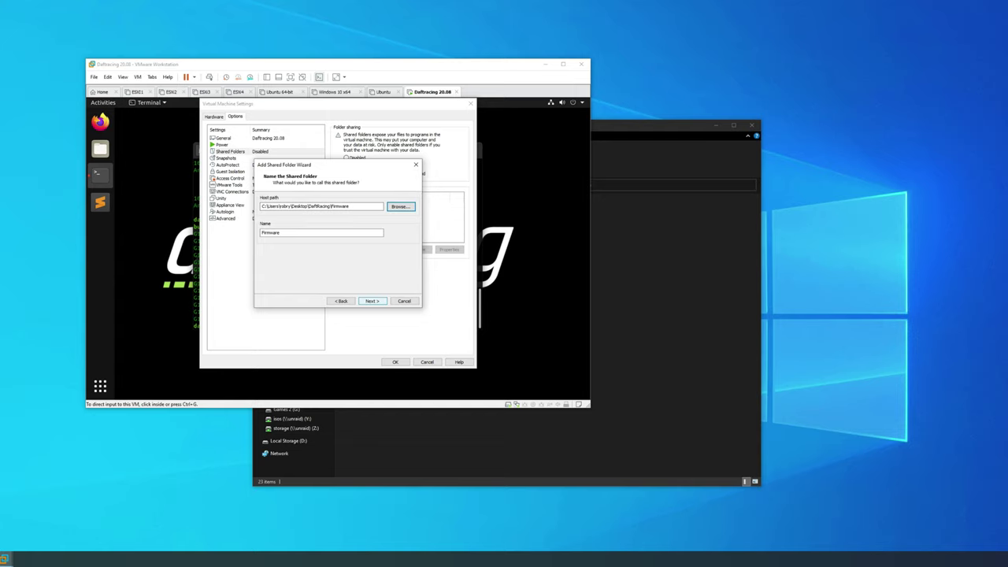
# Finish adding the Firmware share, save the VM settings, and show the Library sidebar
pyautogui.press('Return')
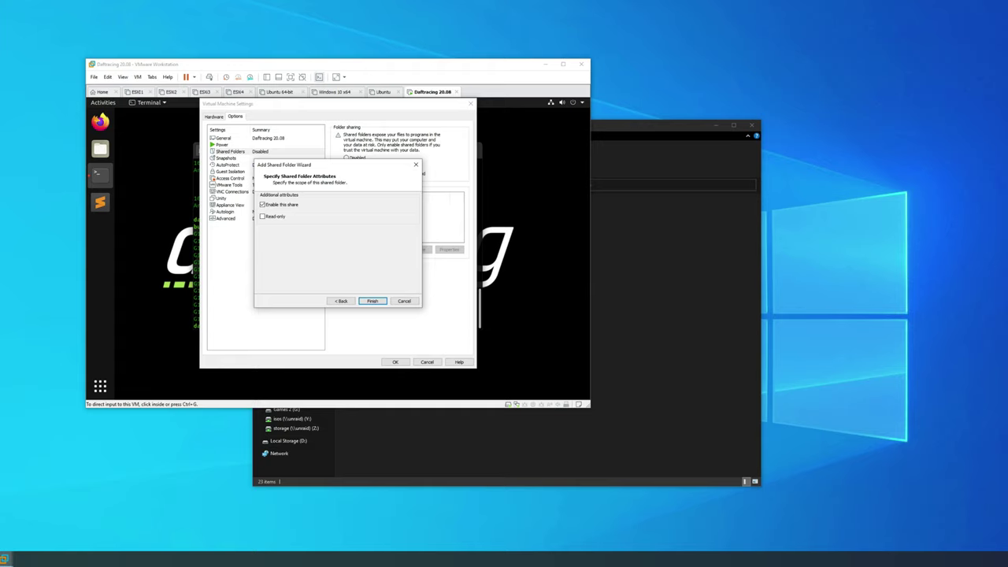
pyautogui.press('Return')
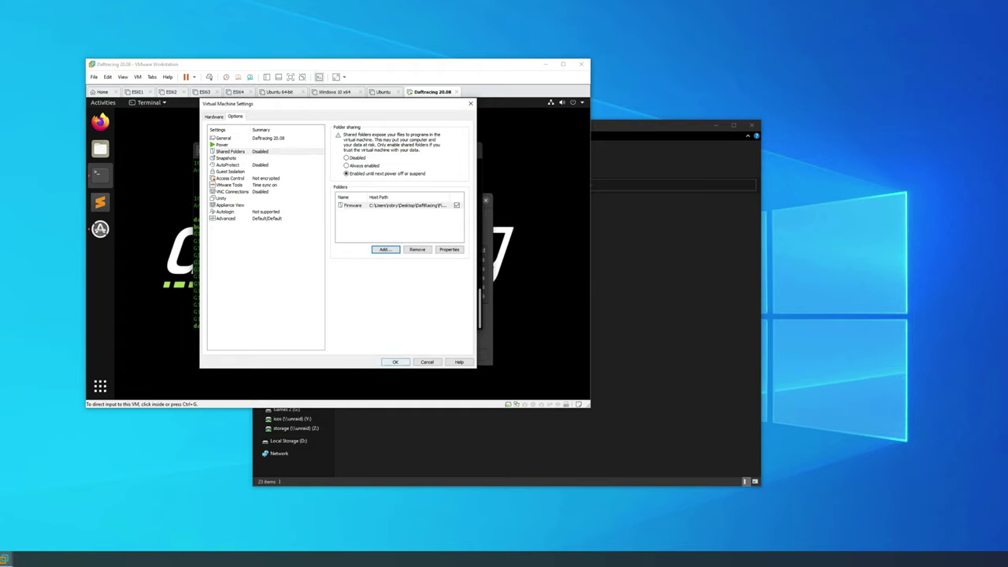
pyautogui.press('Return')
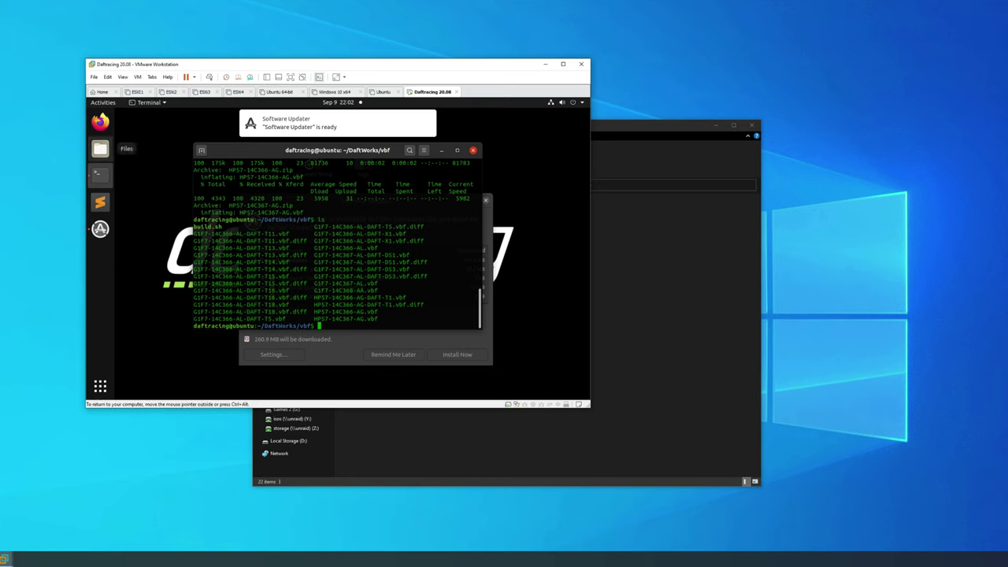
pyautogui.press('F9')
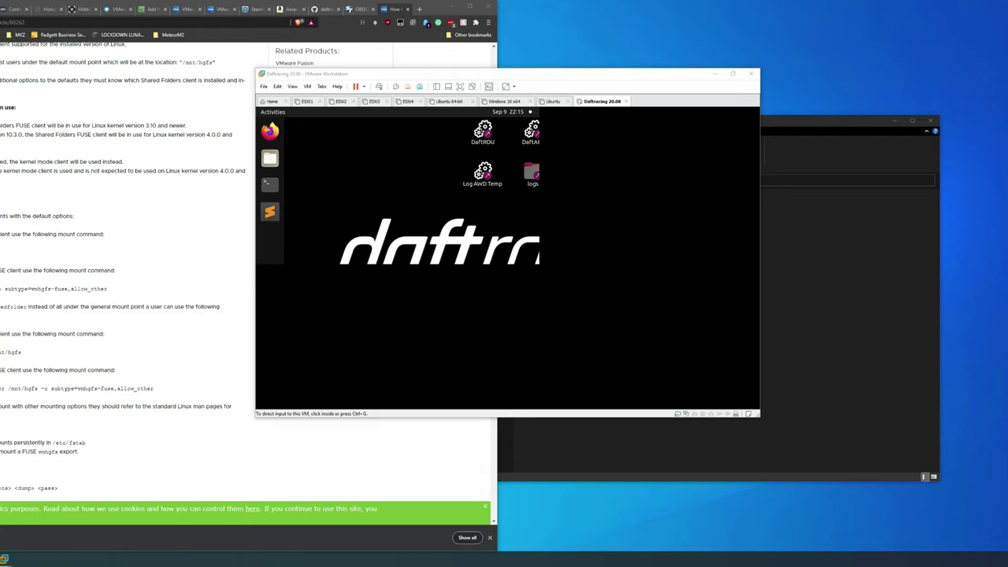
pyautogui.click(269, 184)
# Open a guest terminal, list the home folder with ls, then clear the screen
pyautogui.click(270, 184)
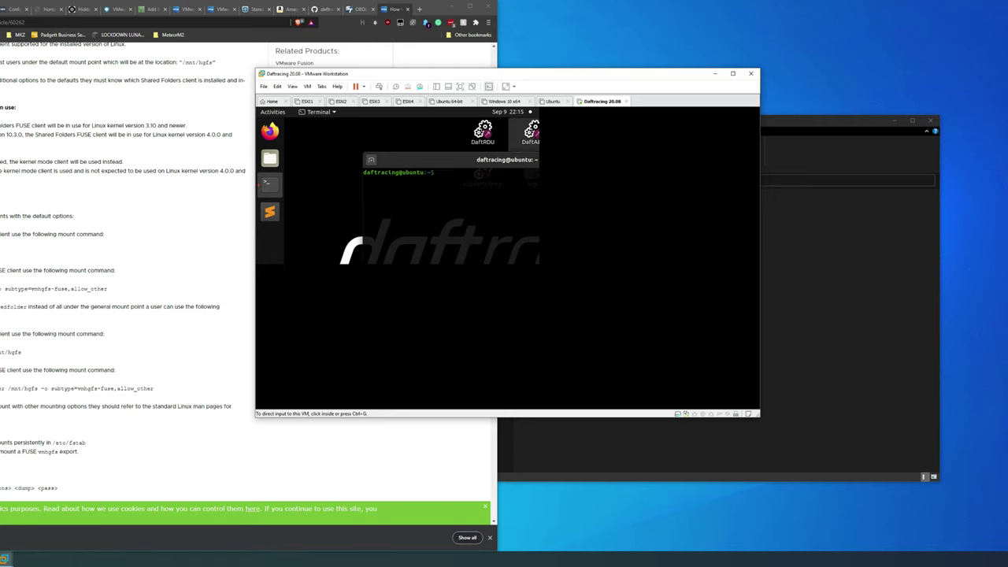
pyautogui.moveTo(504, 159); pyautogui.dragTo(447, 142)
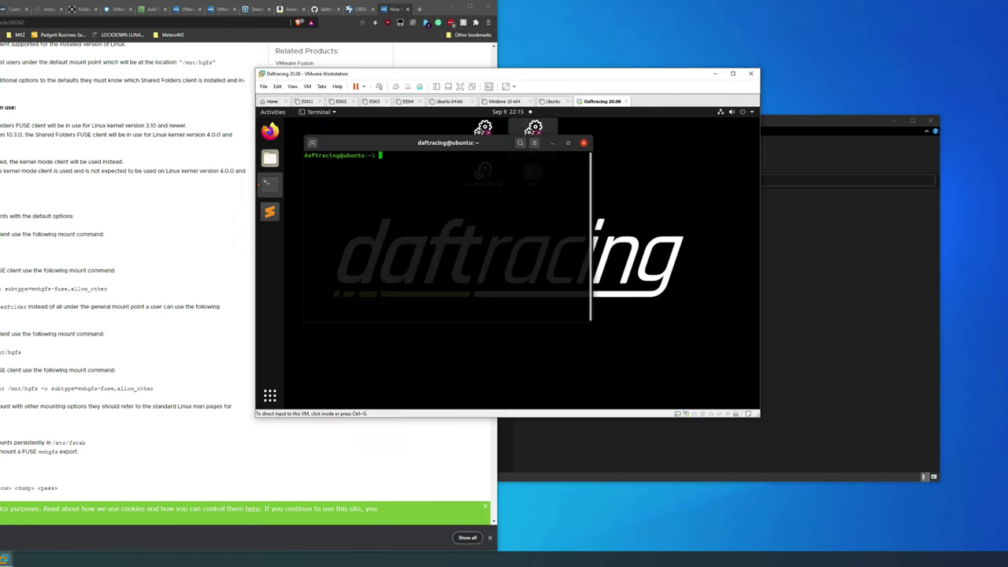
pyautogui.hotkey('ctrl', 'g')
pyautogui.write('ls')
pyautogui.press('Return')
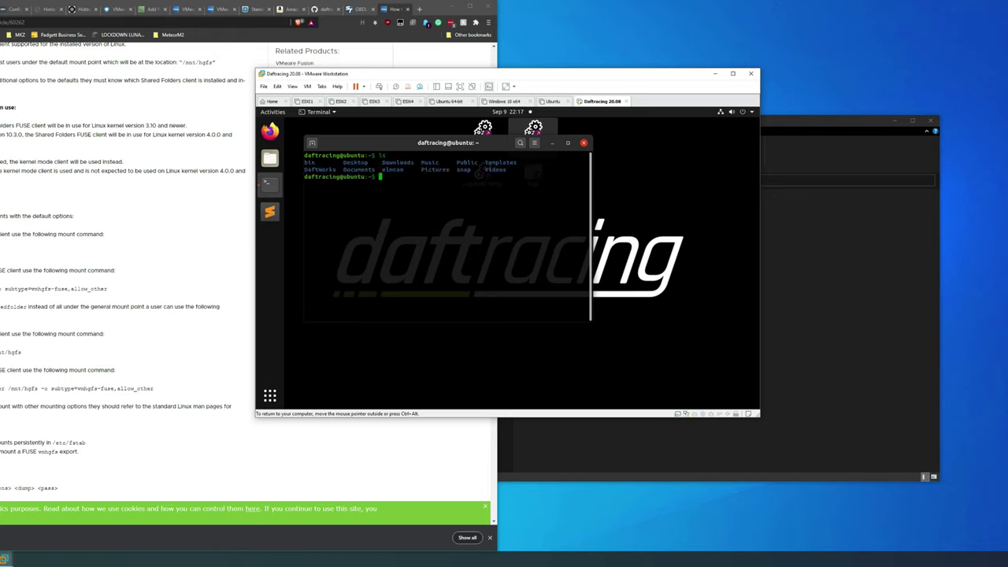
pyautogui.write('clear')
pyautogui.press('Return')
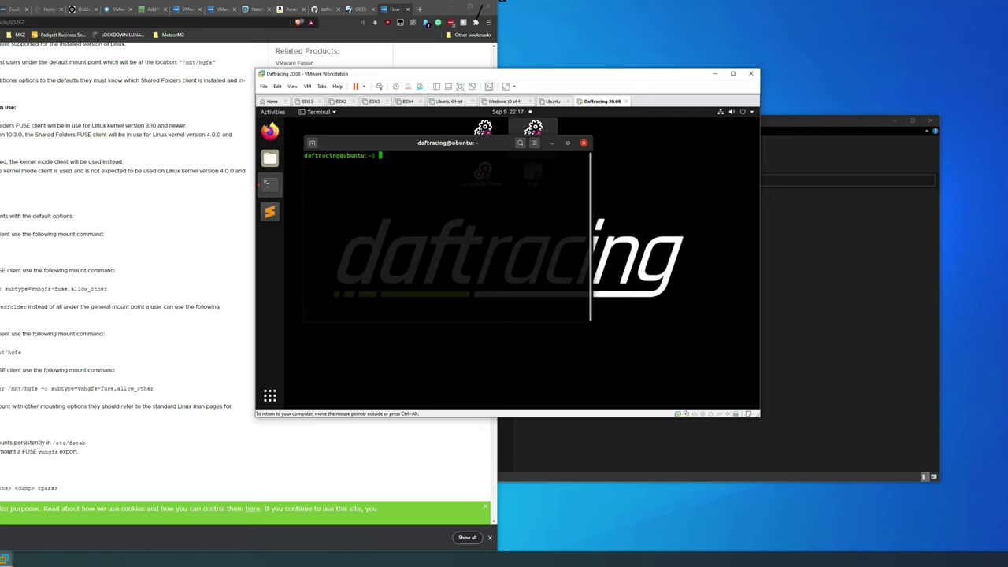
# Mount host shares at /mnt/hgfs with vmhgfs-fuse, then cd there and list its contents
pyautogui.write('/usr/')
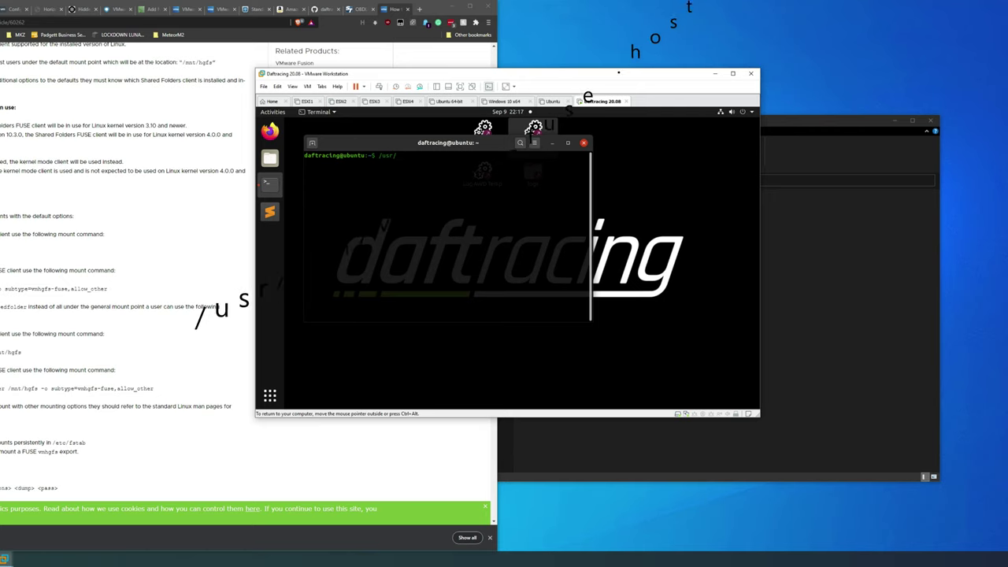
pyautogui.write('bin/v')
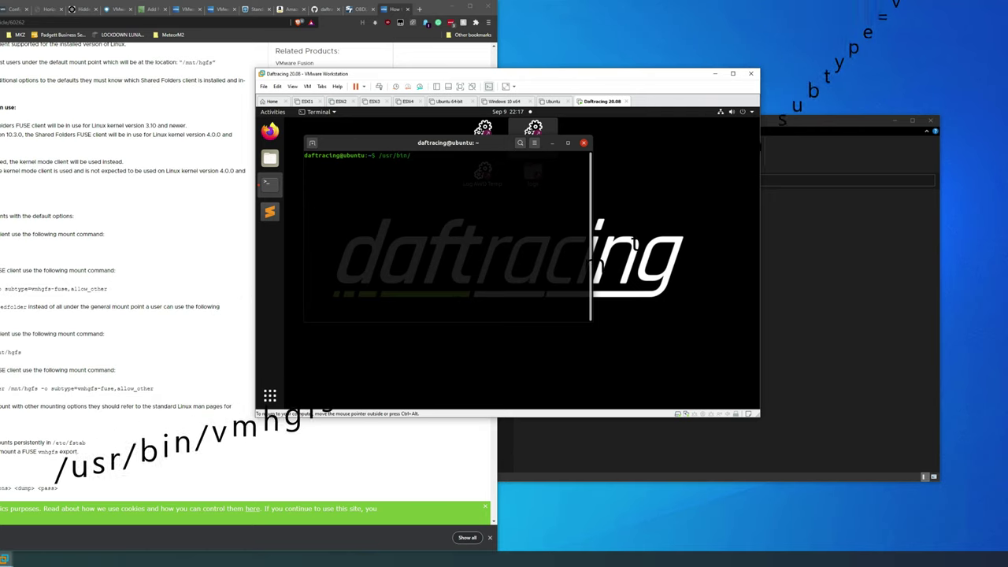
pyautogui.write('m')
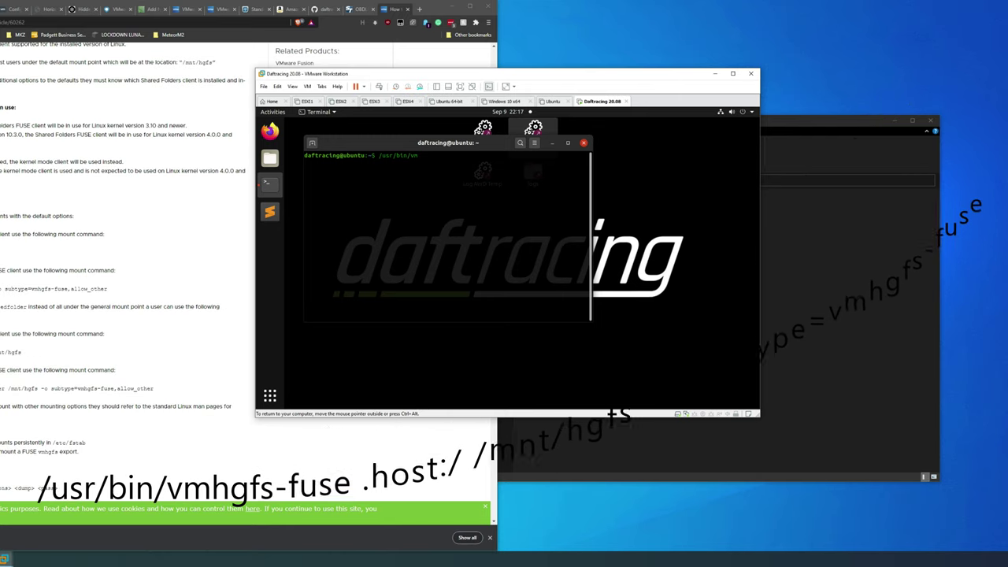
pyautogui.write('hgfs')
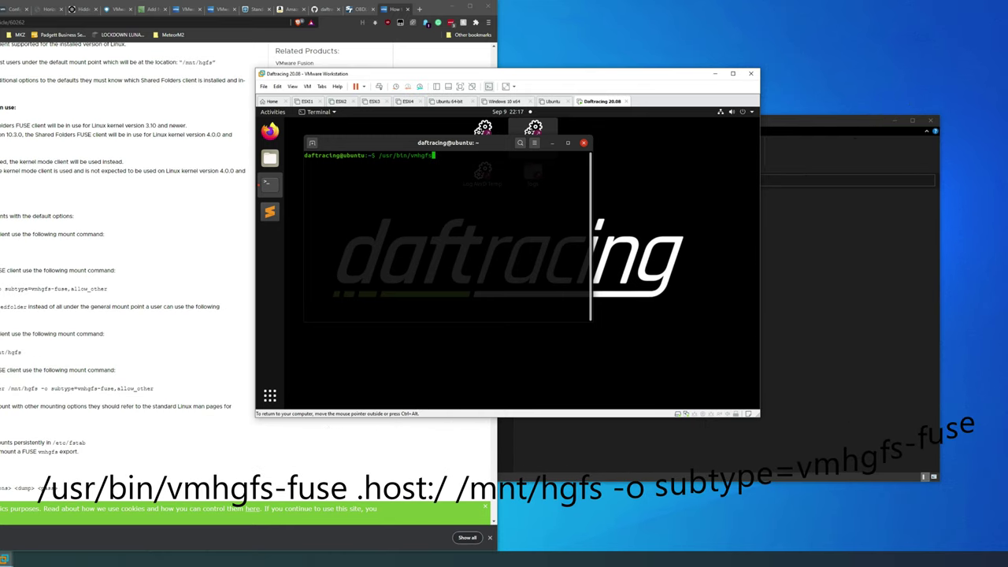
pyautogui.write('-fuse')
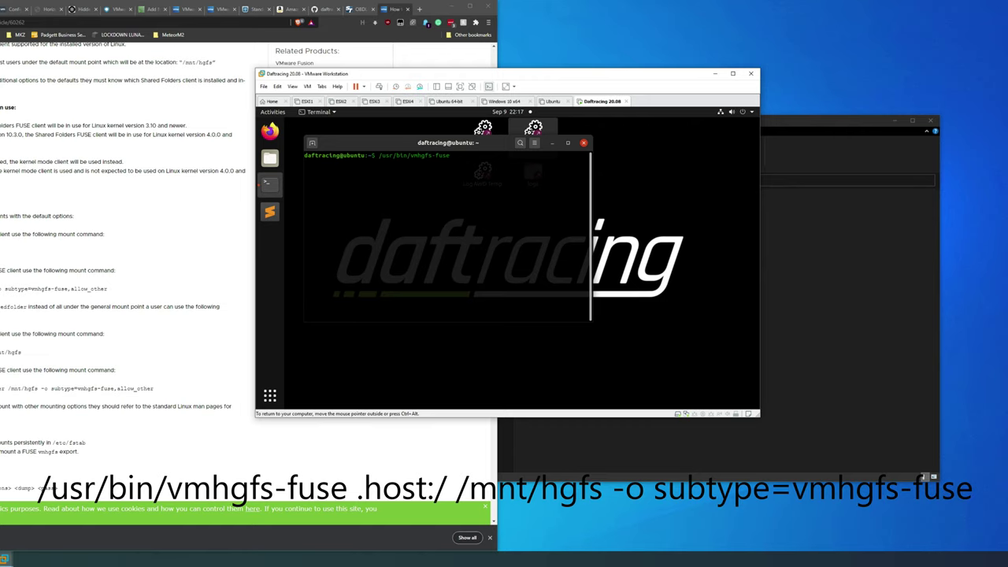
pyautogui.write(' .host:/ /mnt/hgfs -o subtype=vmhgfs-fuse')
pyautogui.press('Return')
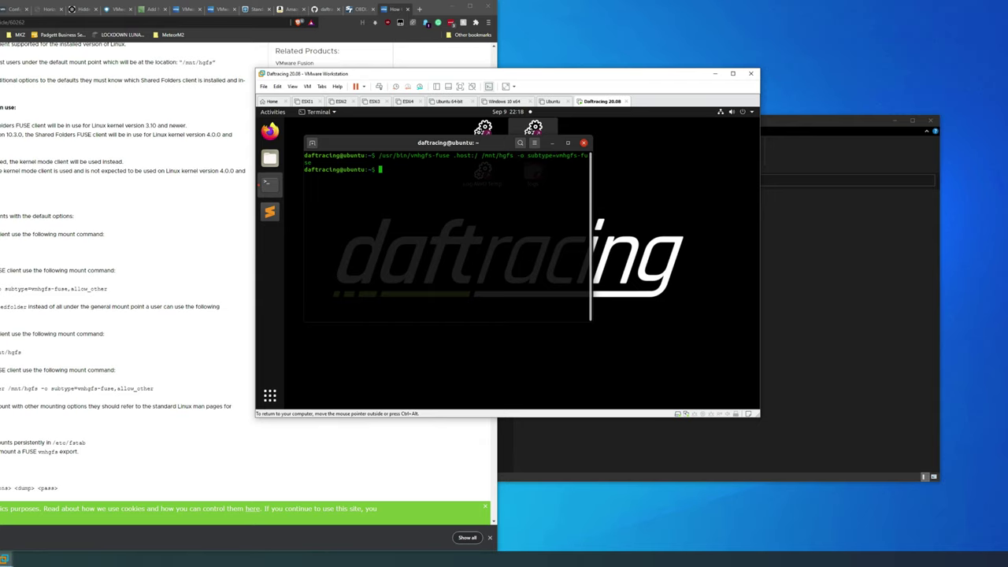
pyautogui.write('cd /mnt/hgfs')
pyautogui.press('Return')
pyautogui.write('ls')
pyautogui.press('Return')
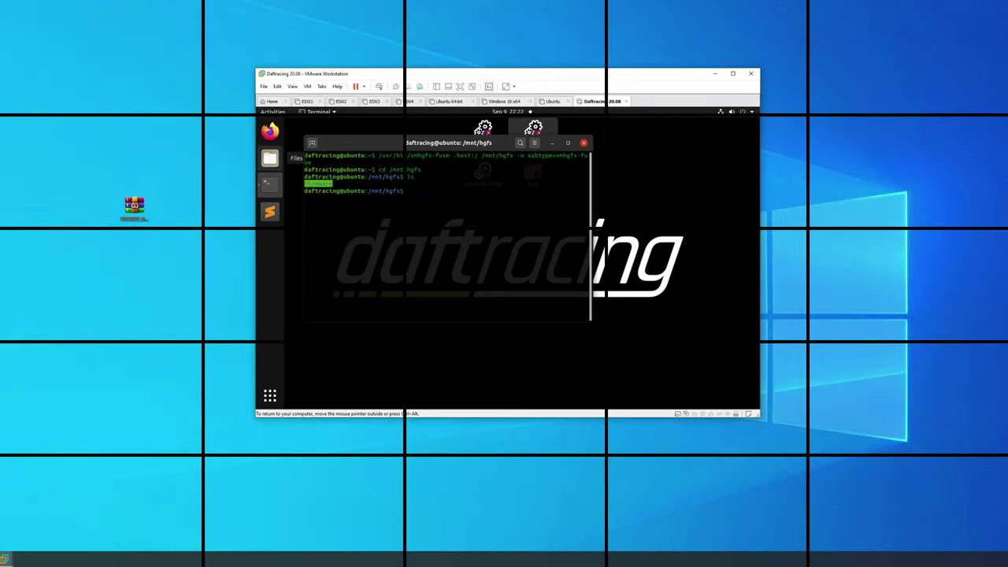
# In the guest Files app, copy every file in DaftWorks/vbf except build.sh
pyautogui.click(269, 158)
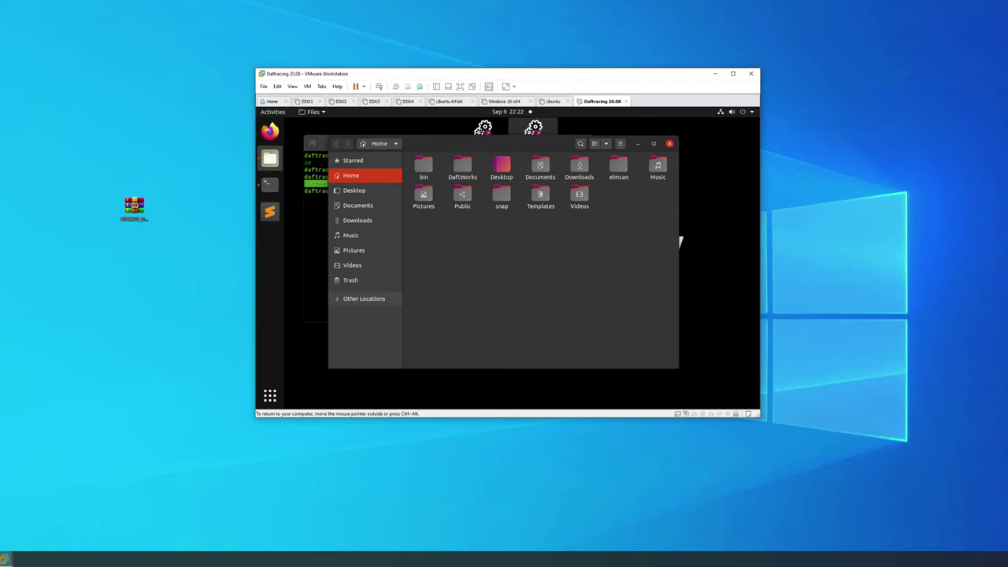
pyautogui.doubleClick(463, 165)
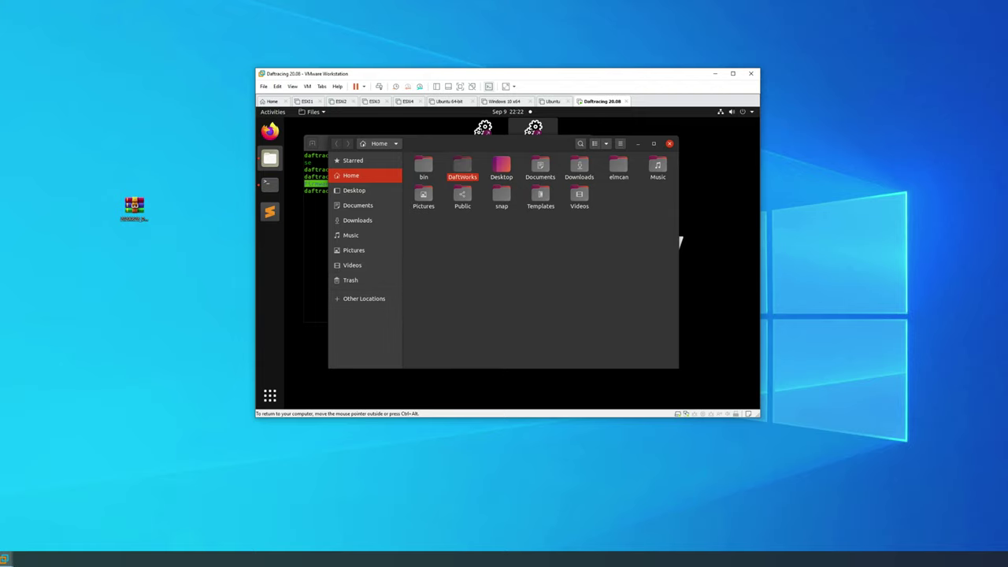
pyautogui.doubleClick(618, 165)
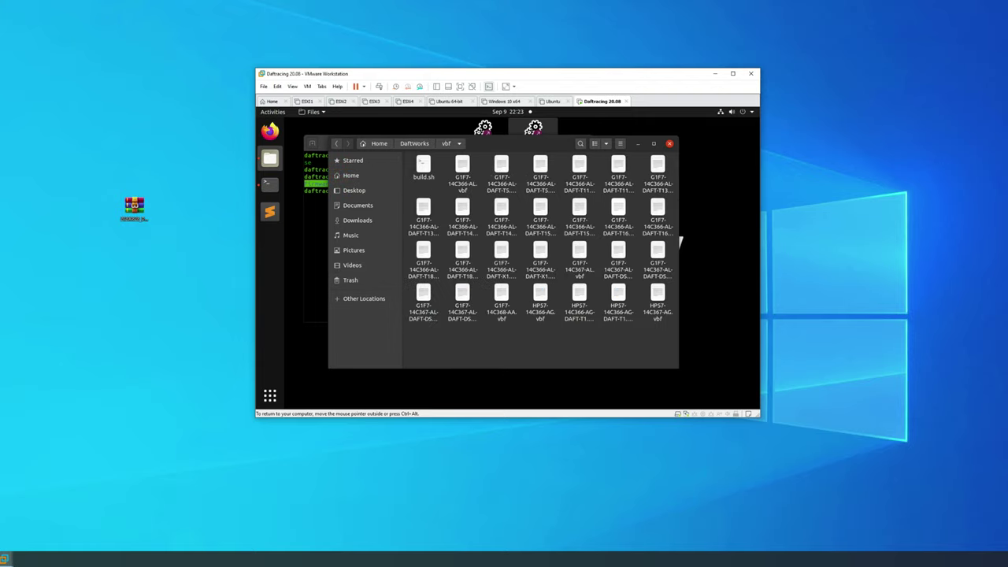
pyautogui.moveTo(668, 342); pyautogui.dragTo(408, 156)
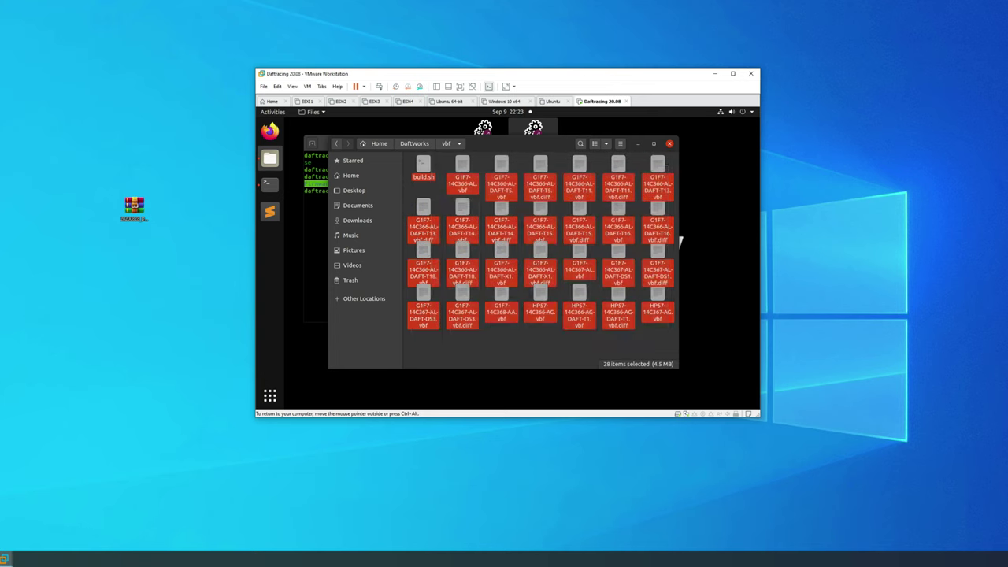
pyautogui.keyDown('ctrl'); pyautogui.click(423, 167); pyautogui.keyUp('ctrl')
pyautogui.rightClick(457, 156)
pyautogui.click(520, 213)
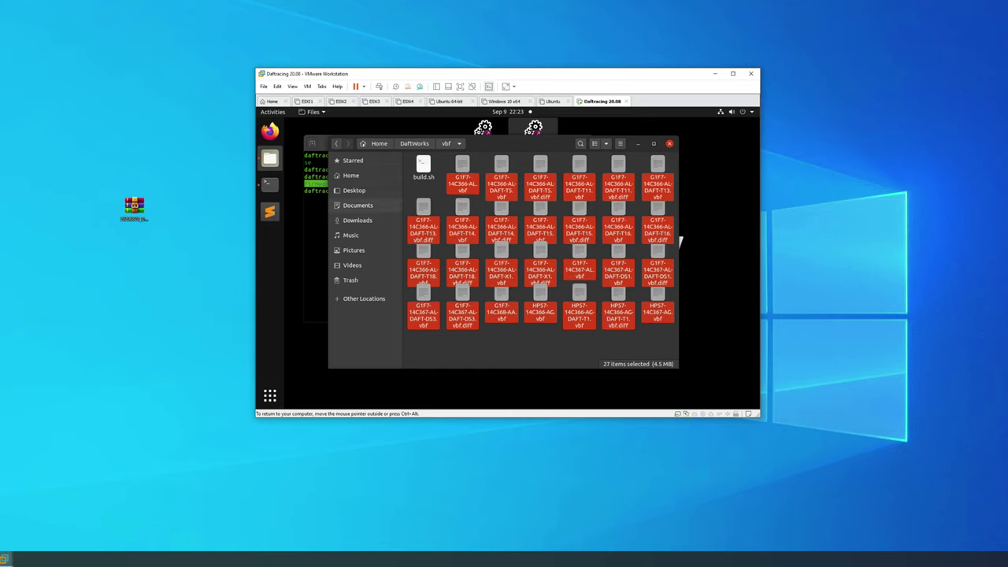
pyautogui.click(364, 298)
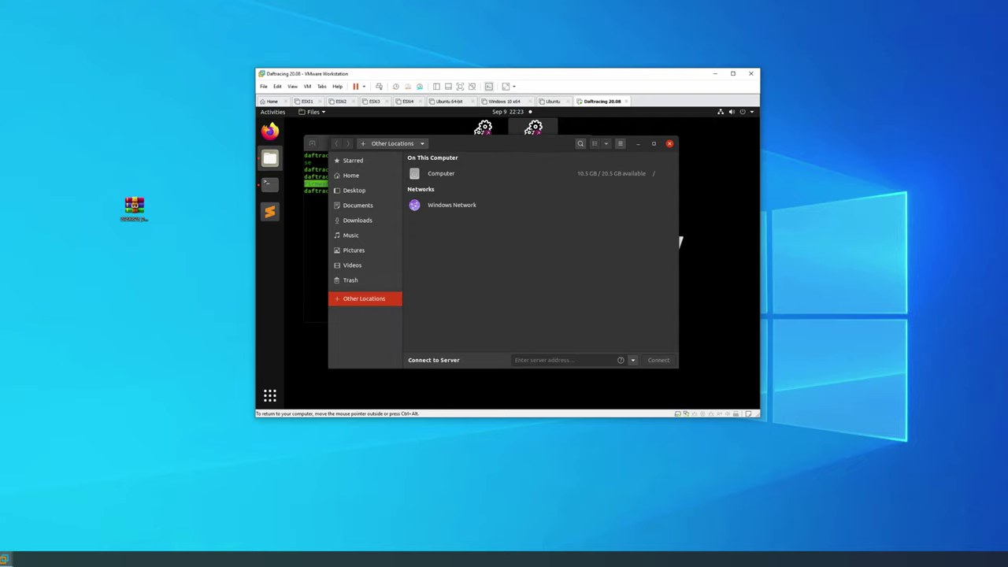
# Browse to Computer > mnt > hgfs > Firmware in the guest file manager
pyautogui.click(441, 174)
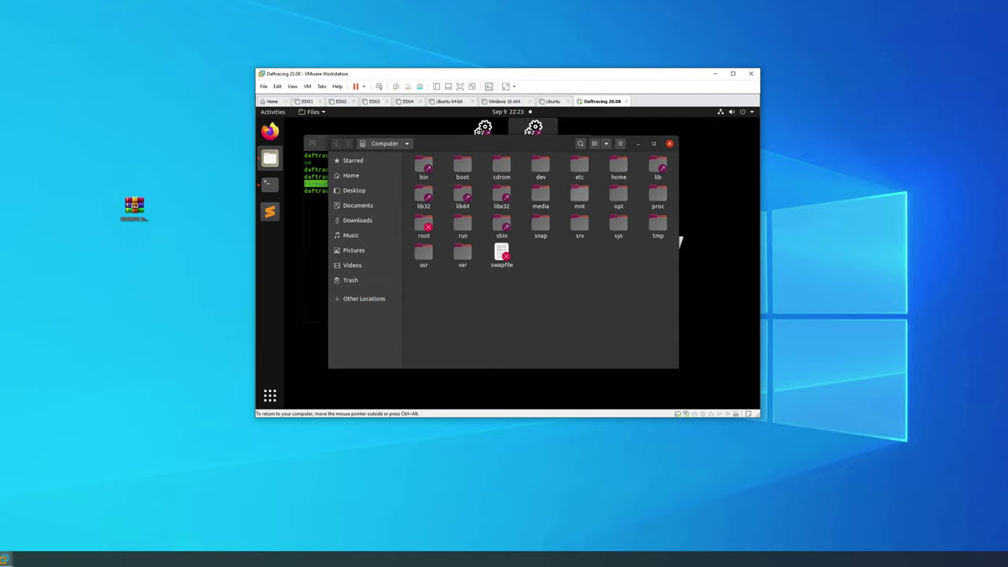
pyautogui.doubleClick(580, 197)
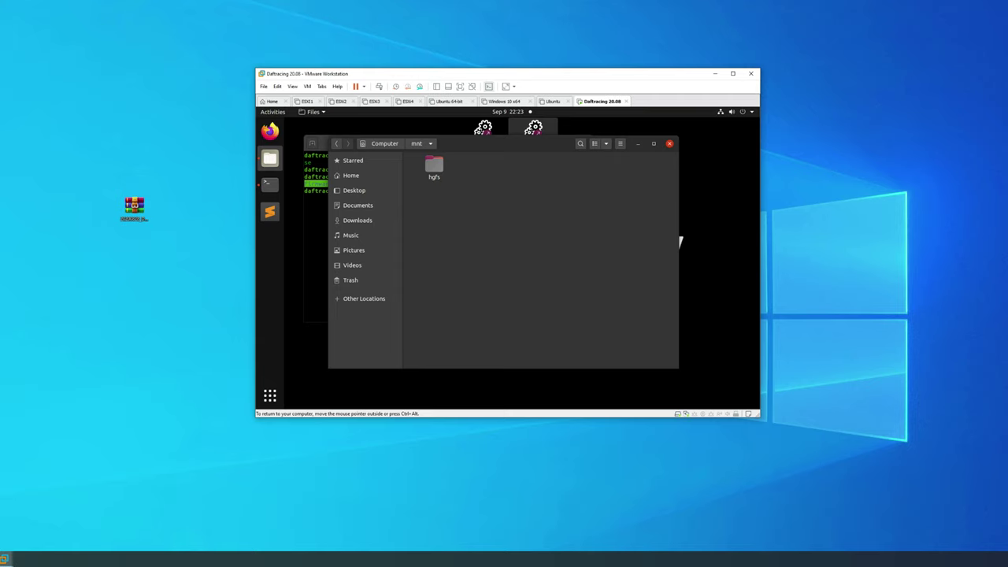
pyautogui.doubleClick(434, 167)
pyautogui.doubleClick(434, 167)
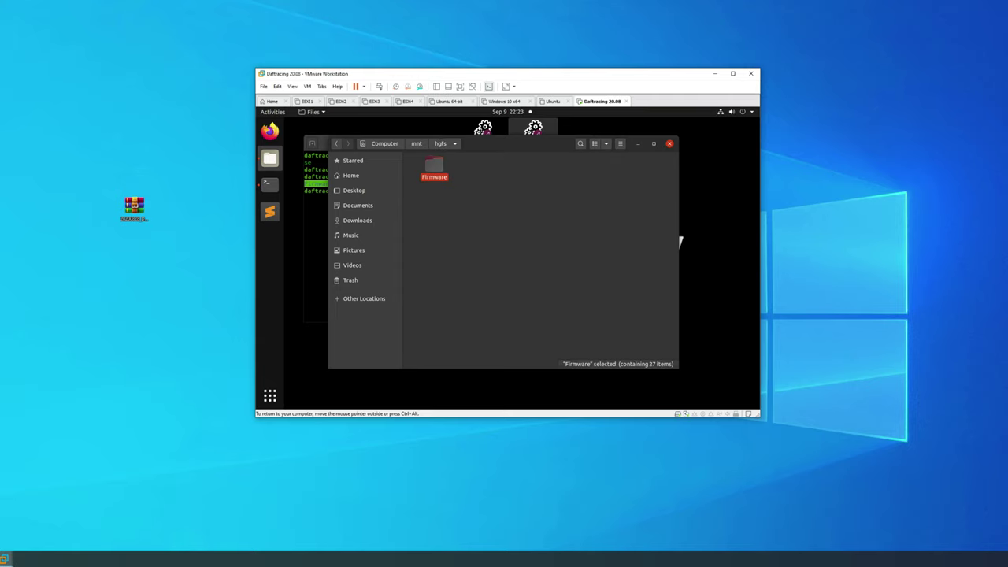
# Paste the firmware files into Firmware, replacing all existing copies
pyautogui.rightClick(557, 282)
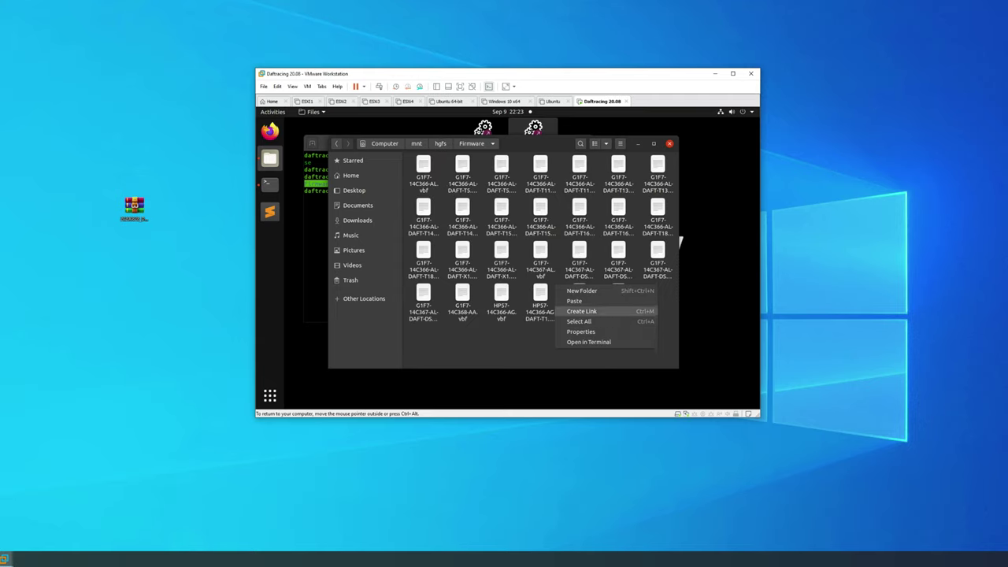
pyautogui.click(585, 301)
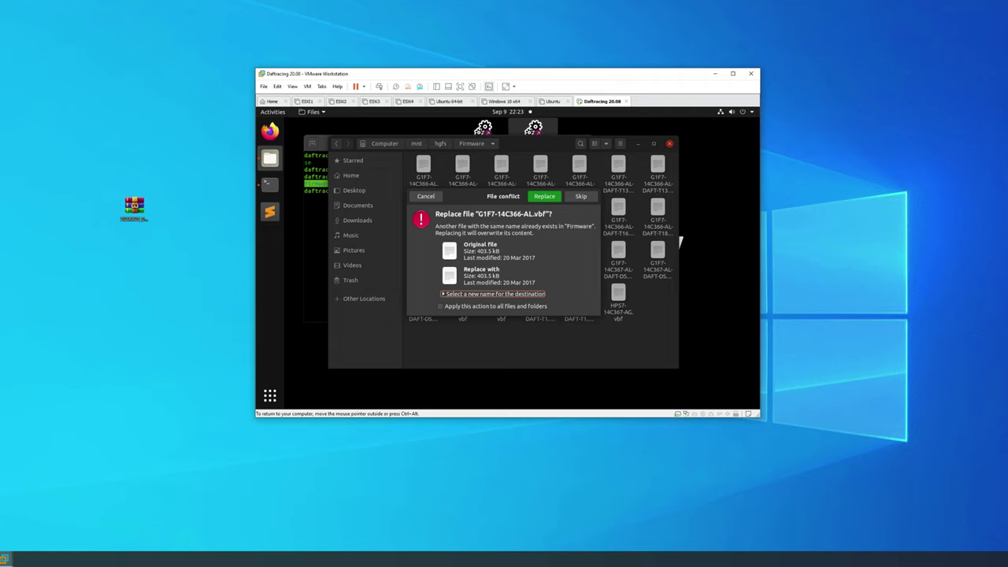
pyautogui.press('Tab')
pyautogui.press('space')
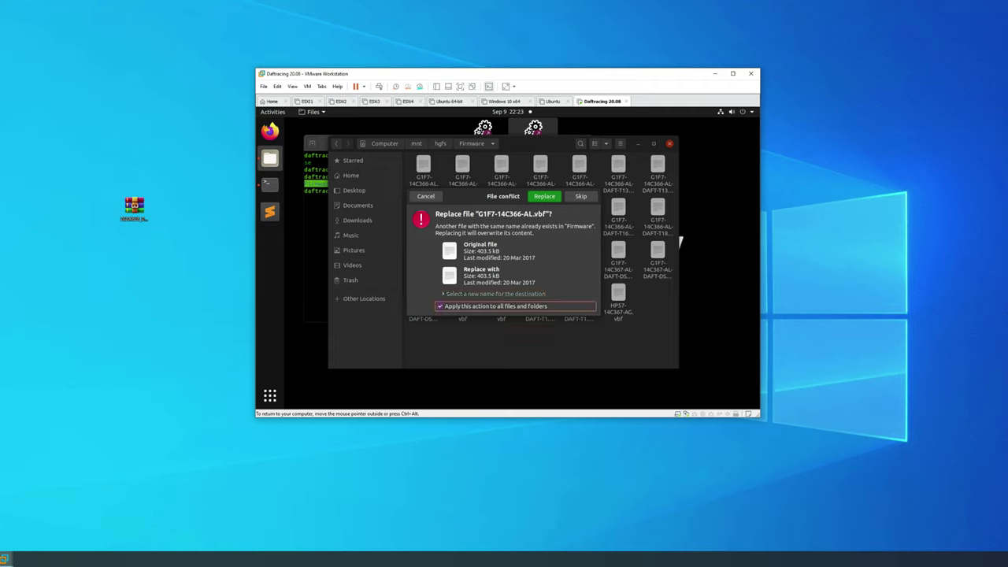
pyautogui.press('Return')
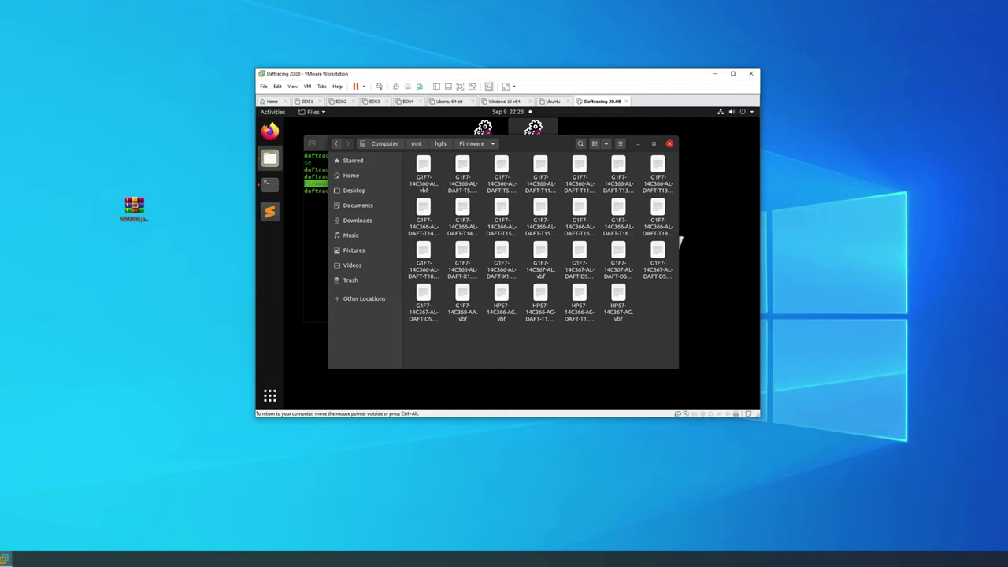
pyautogui.hotkey('ctrl', 'alt')
pyautogui.hotkey('alt', 'Tab')
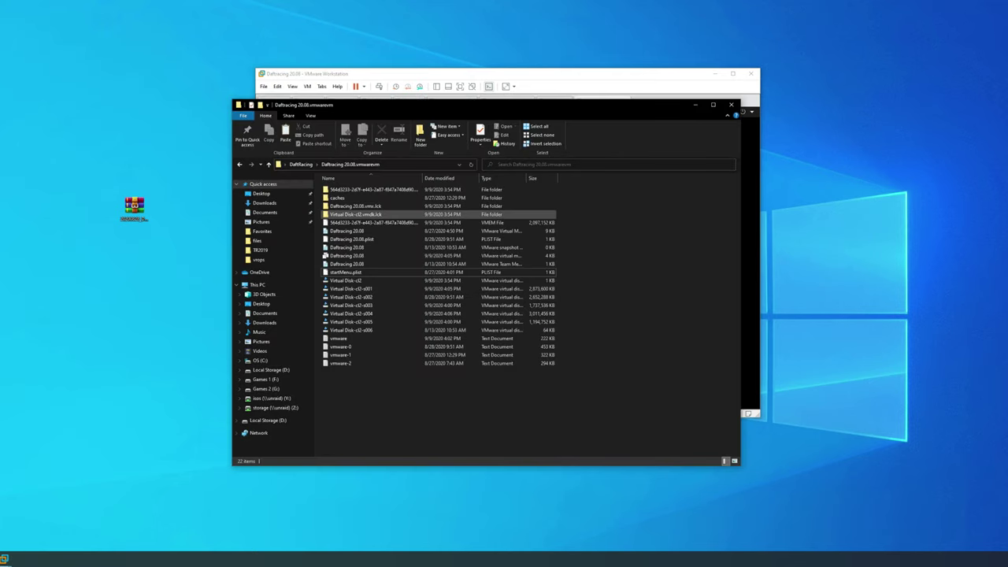
# Open the host's DaftRacing\Firmware folder in Explorer to check the copied files
pyautogui.click(301, 164)
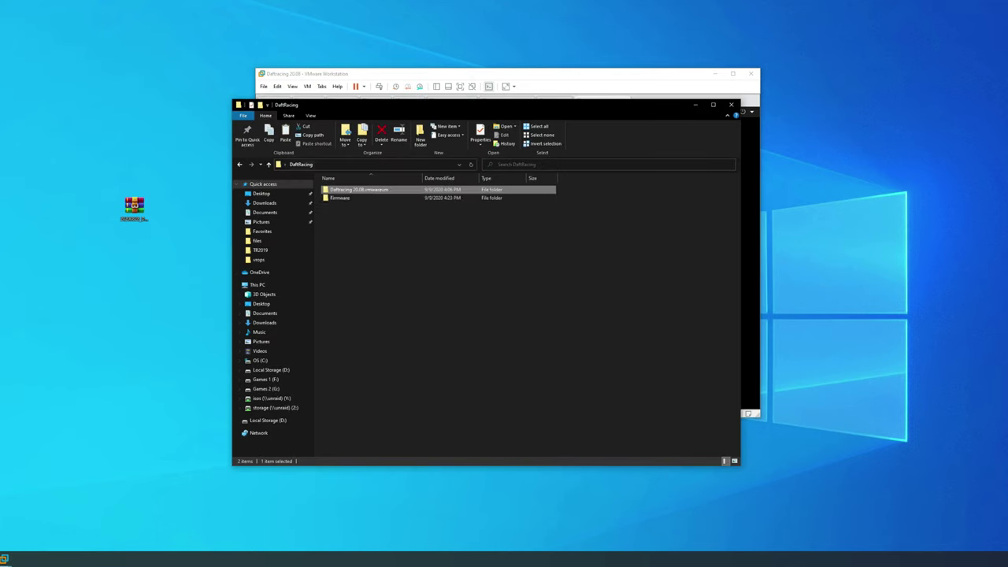
pyautogui.doubleClick(339, 197)
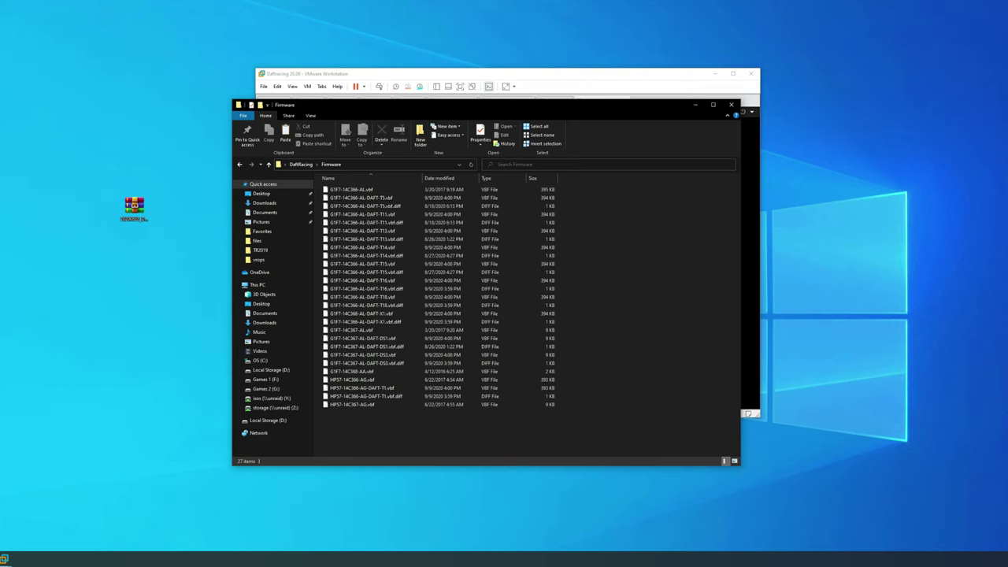
pyautogui.hotkey('alt', 'Tab')
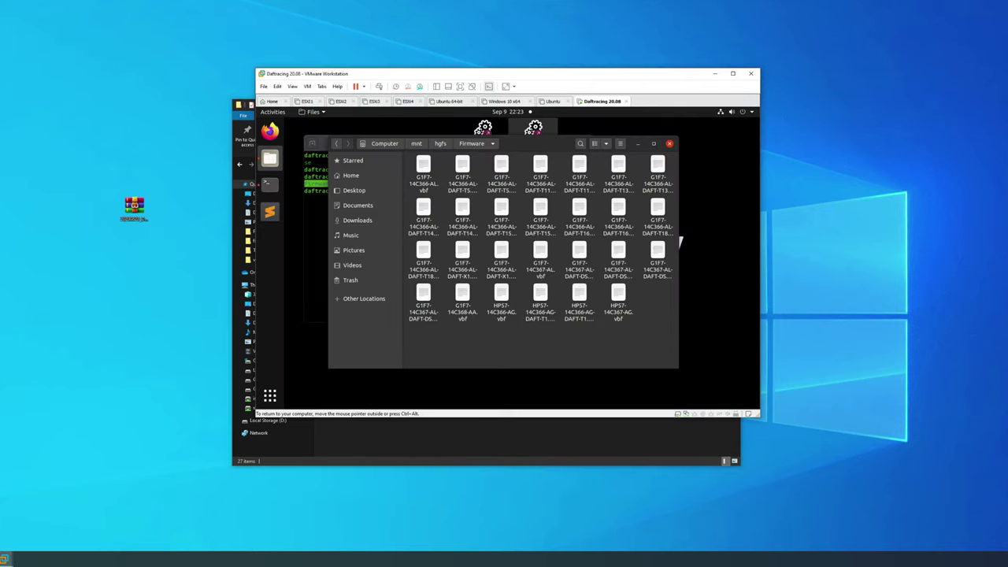
# Close the Files window and power off the Ubuntu guest from the system menu
pyautogui.hotkey('ctrl', 'w')
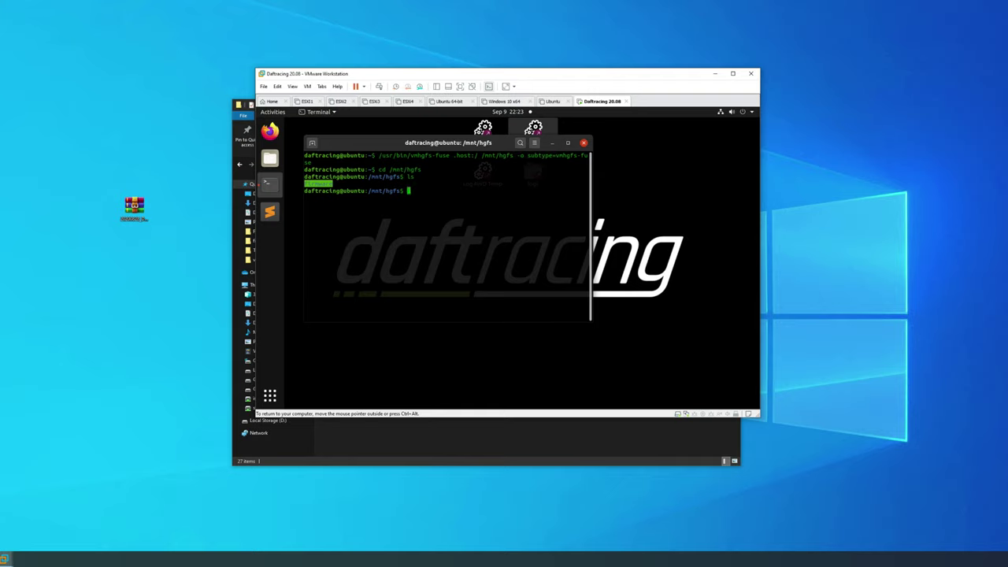
pyautogui.click(742, 111)
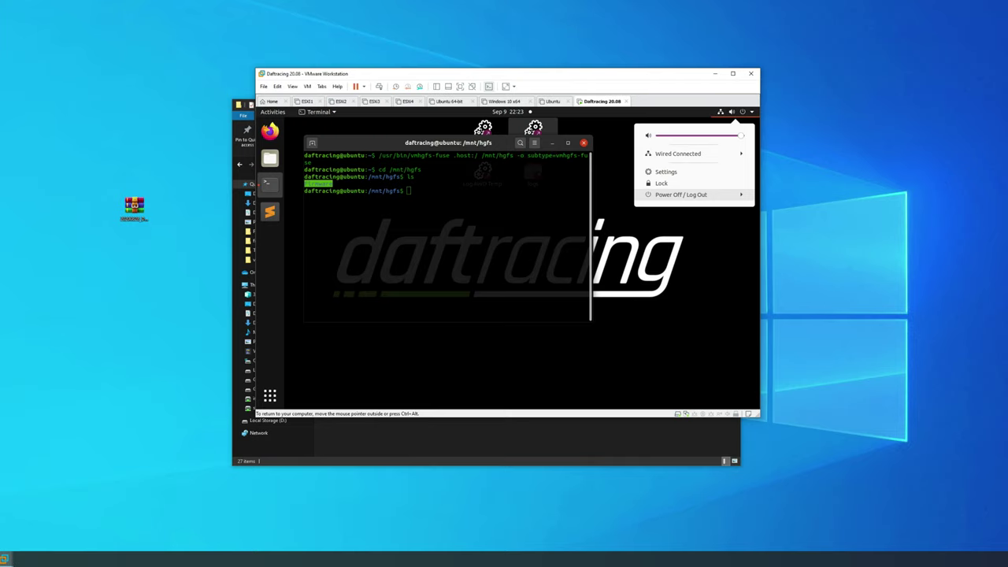
pyautogui.press('Return')
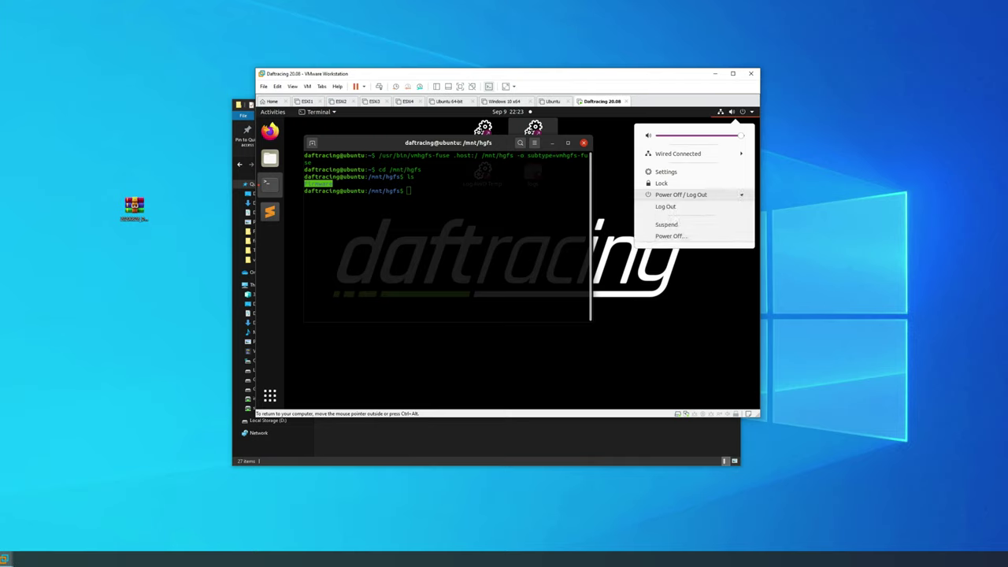
pyautogui.press('Down')
pyautogui.press('Down')
pyautogui.press('Return')
pyautogui.press('Tab')
pyautogui.press('Tab')
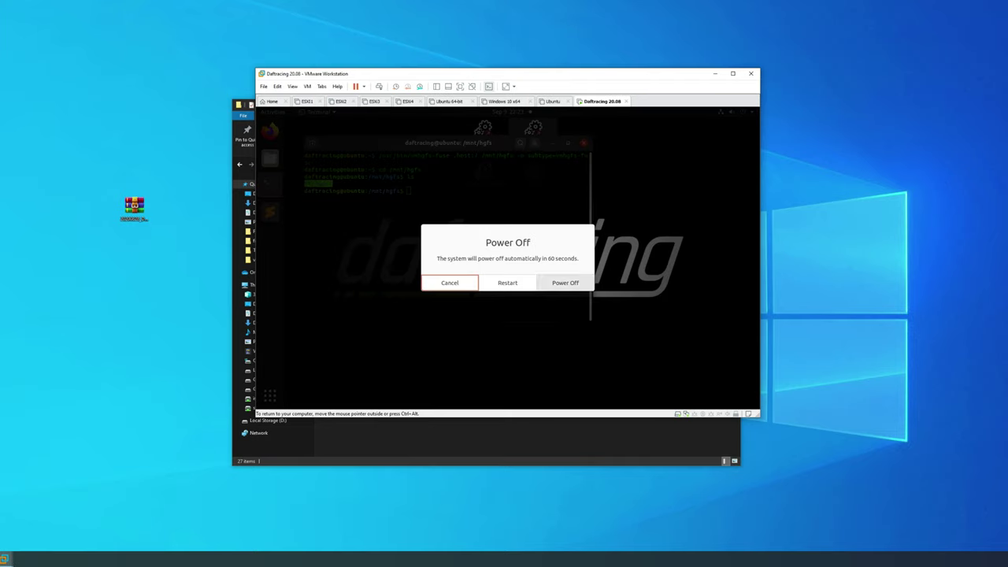
pyautogui.press('Return')
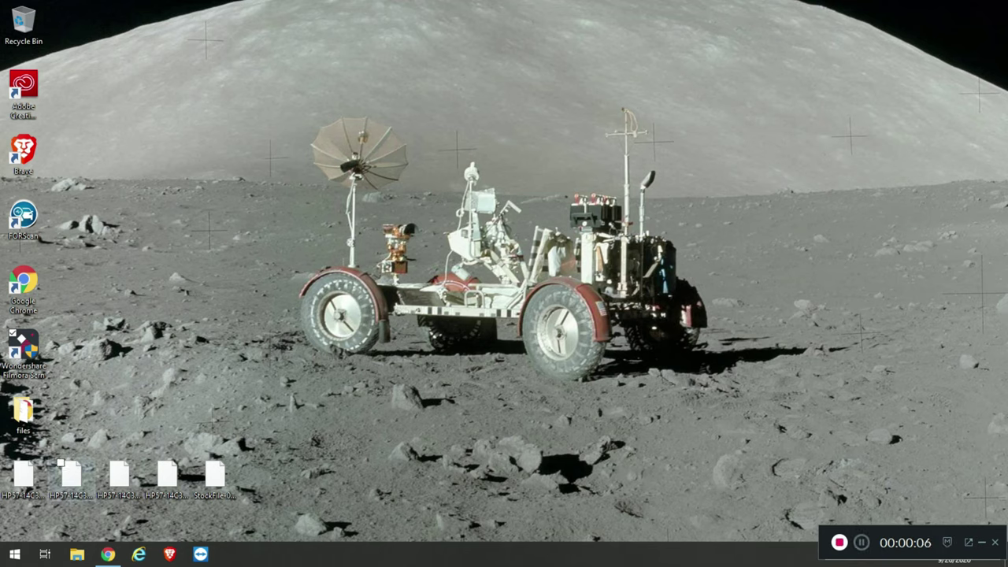
# Select, then deselect, the four HP57 desktop files and launch FORScan
pyautogui.moveTo(187, 520); pyautogui.dragTo(3, 460)
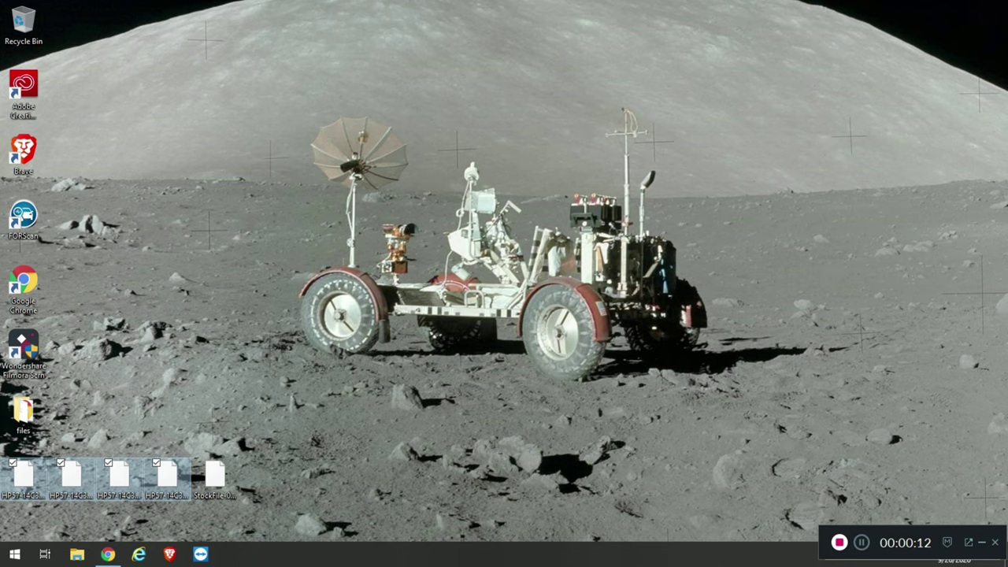
pyautogui.press('Escape')
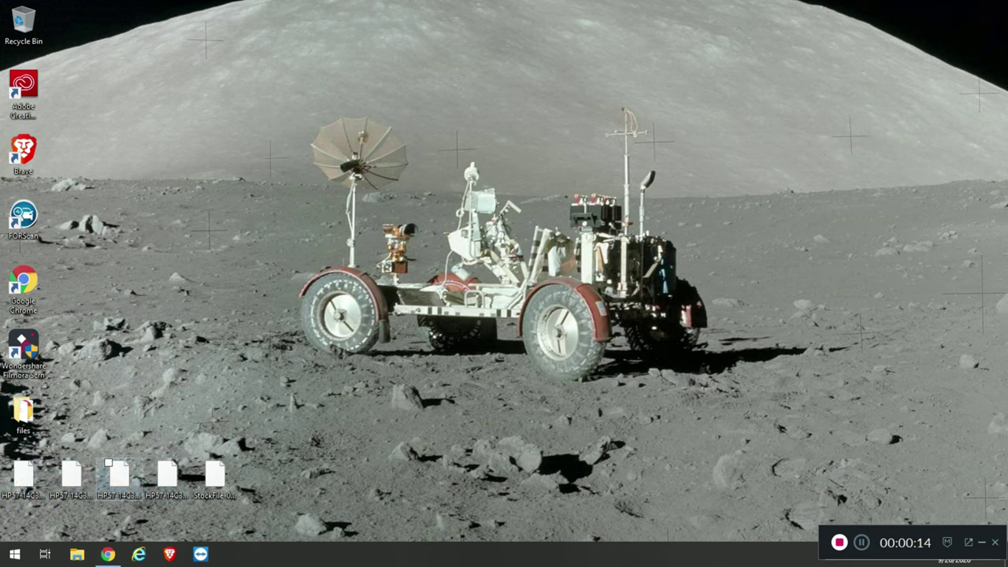
pyautogui.click(24, 219)
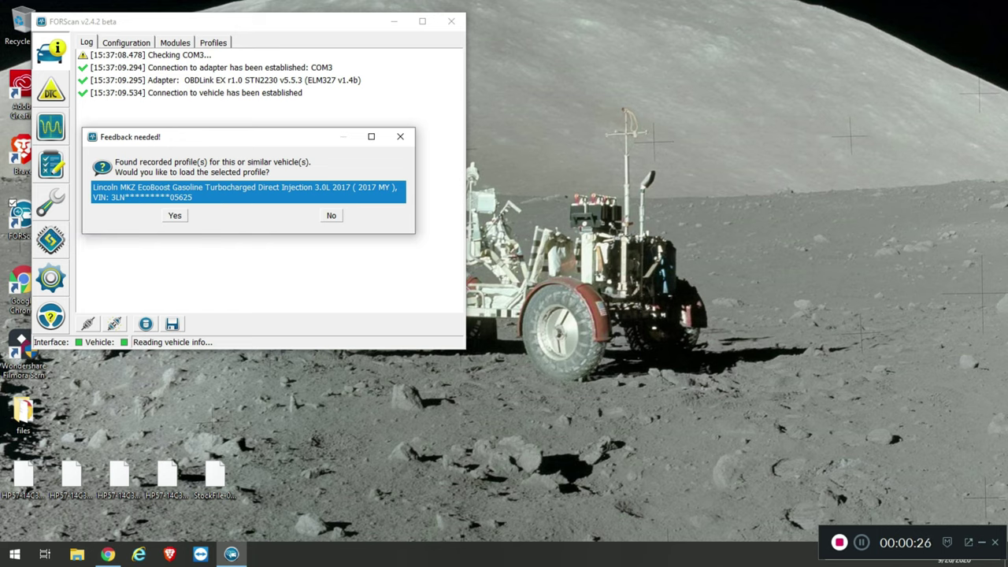
# Accept loading the recorded Lincoln MKZ profile and maximize the FORScan window
pyautogui.press('Return')
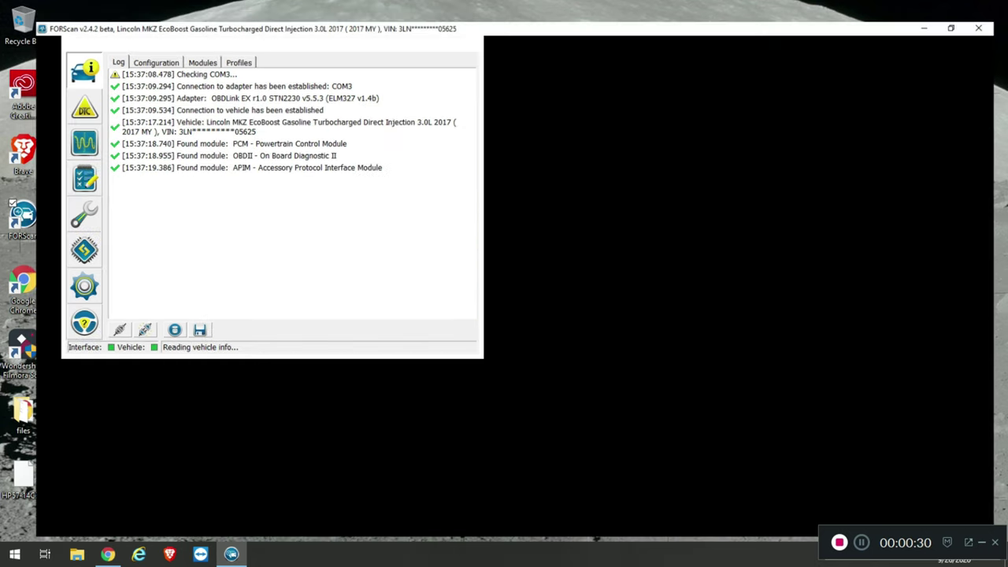
pyautogui.click(422, 22)
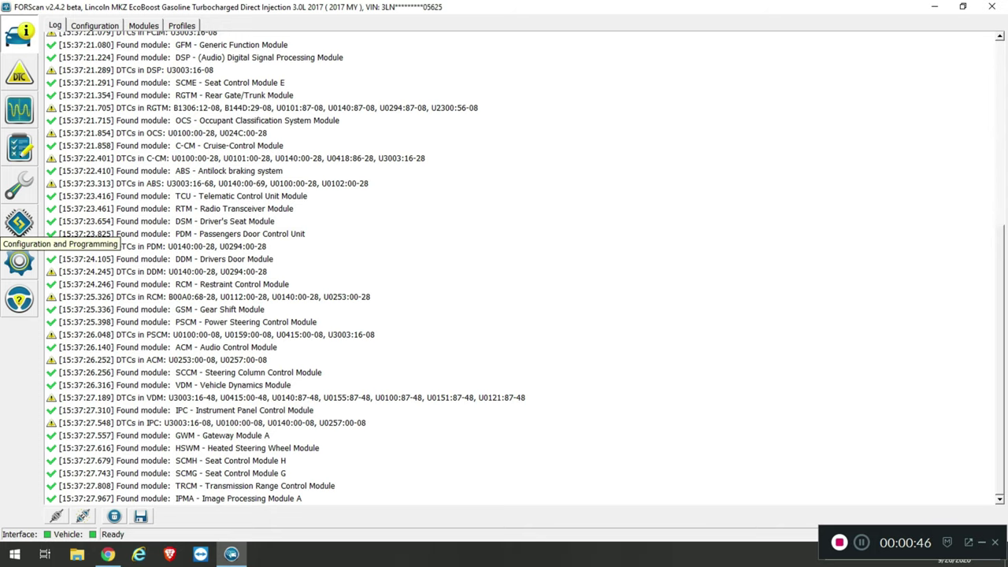
# Run the 'AWD Module firmware update' service procedure from Configuration and Programming
pyautogui.click(19, 225)
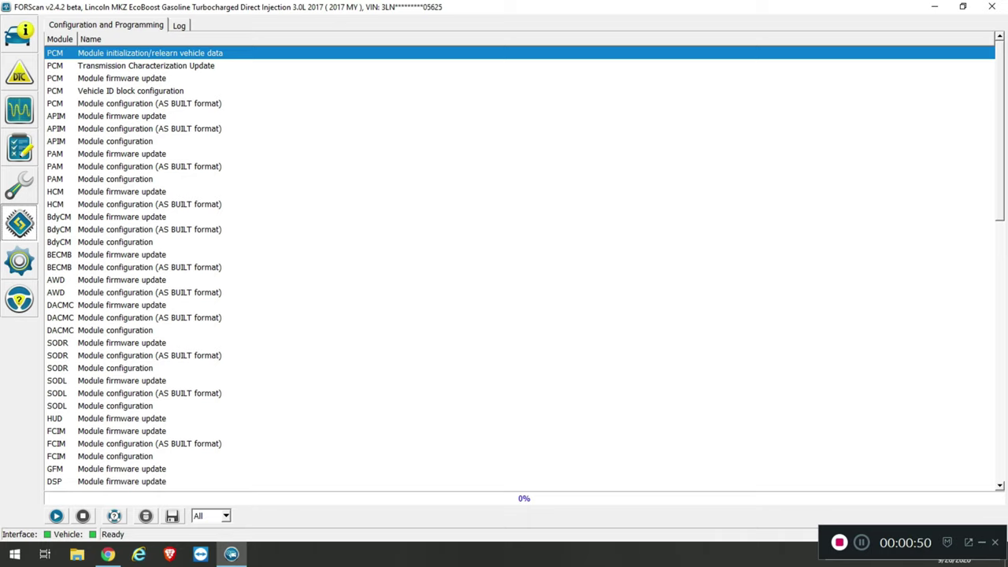
pyautogui.click(122, 280)
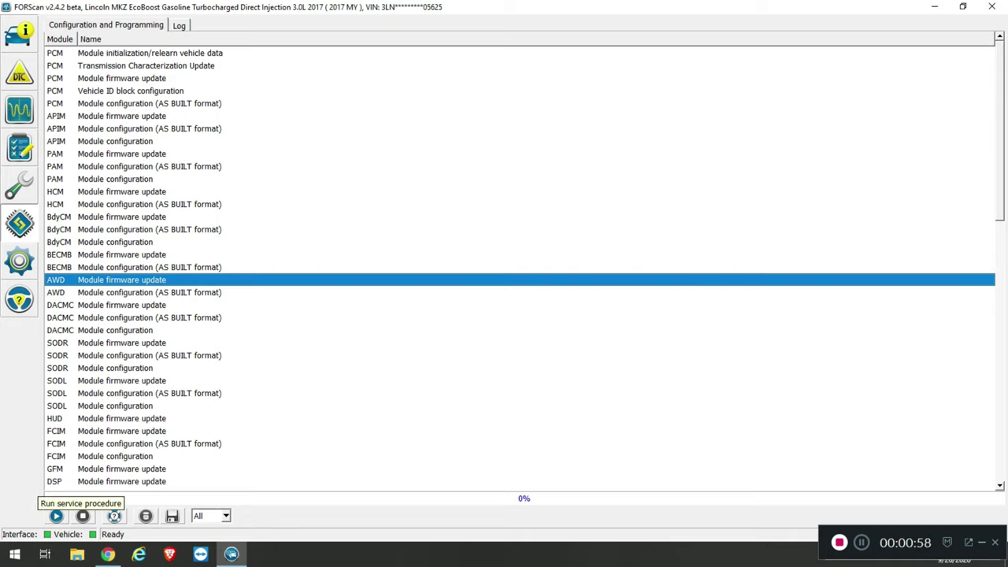
pyautogui.click(56, 516)
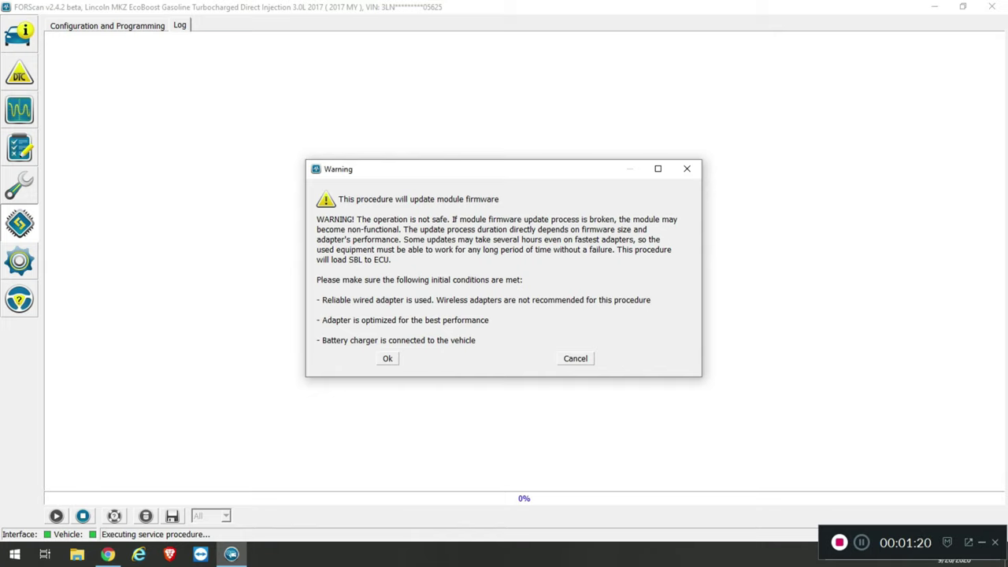
# Accept the firmware update warning and confirm the ignition is turned off
pyautogui.press('Tab')
pyautogui.press('Return')
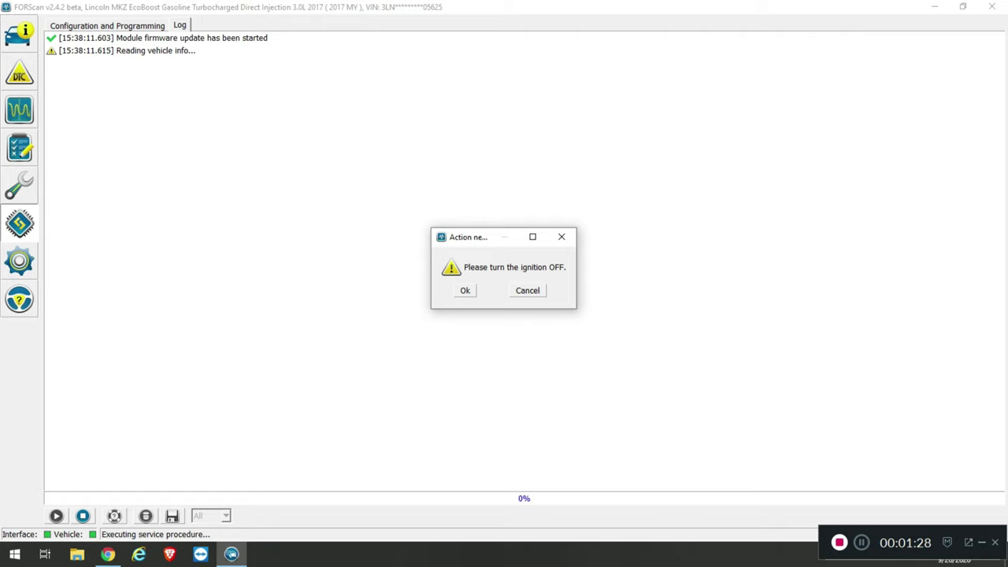
pyautogui.press('Return')
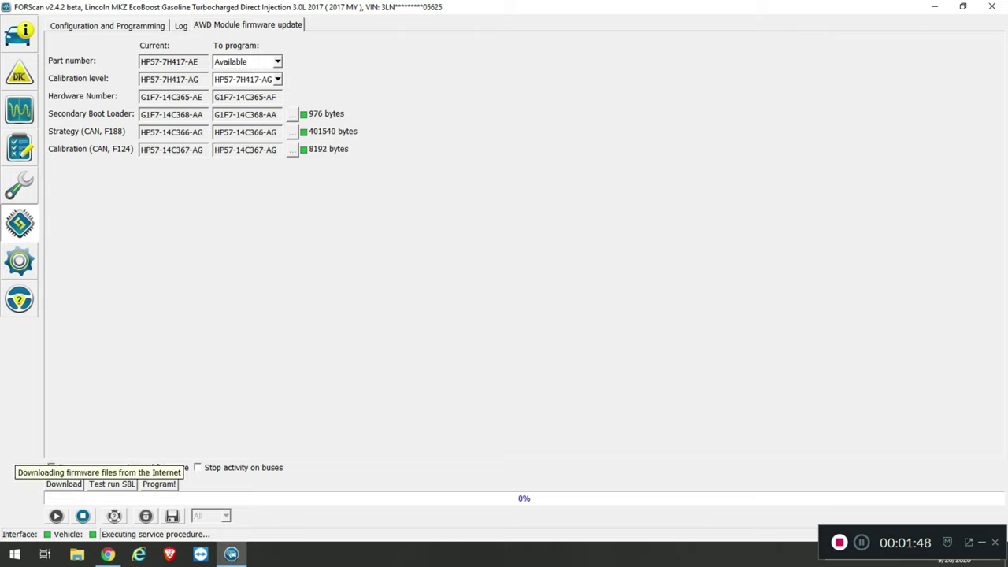
# Check for firmware downloads, dismiss the notice, and set the target part number to Custom
pyautogui.click(64, 484)
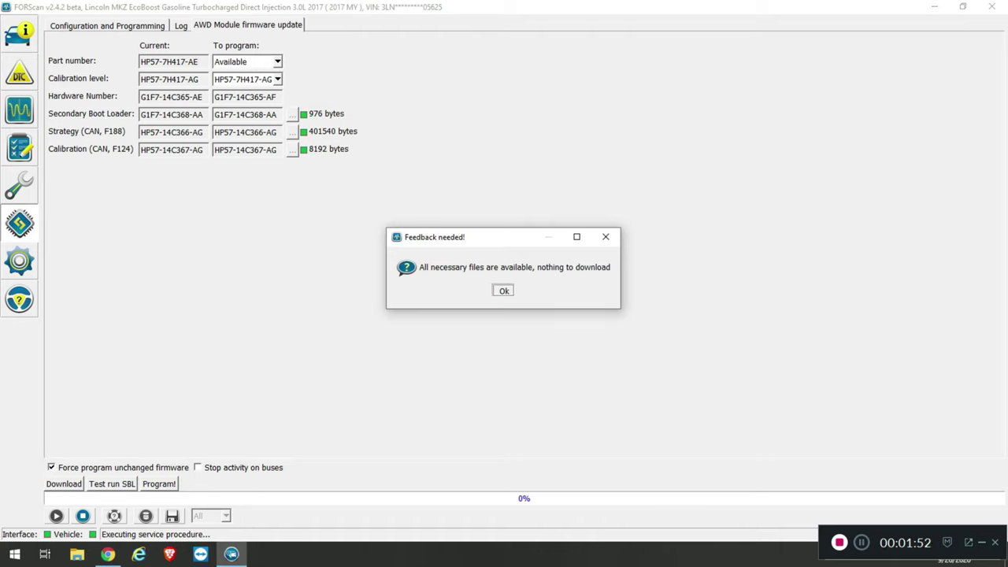
pyautogui.press('Return')
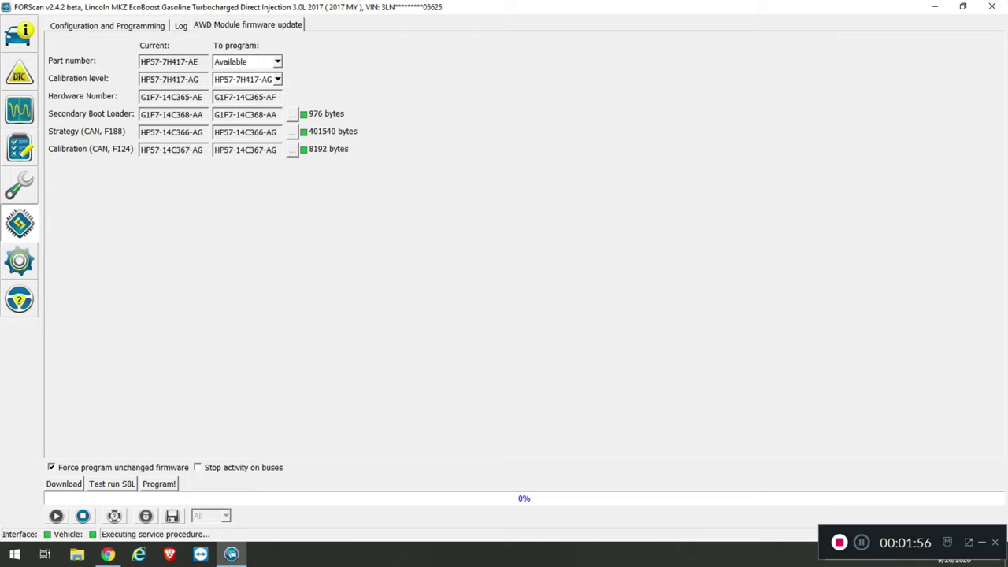
pyautogui.hotkey('alt', 'Down')
pyautogui.press('Down')
pyautogui.press('Return')
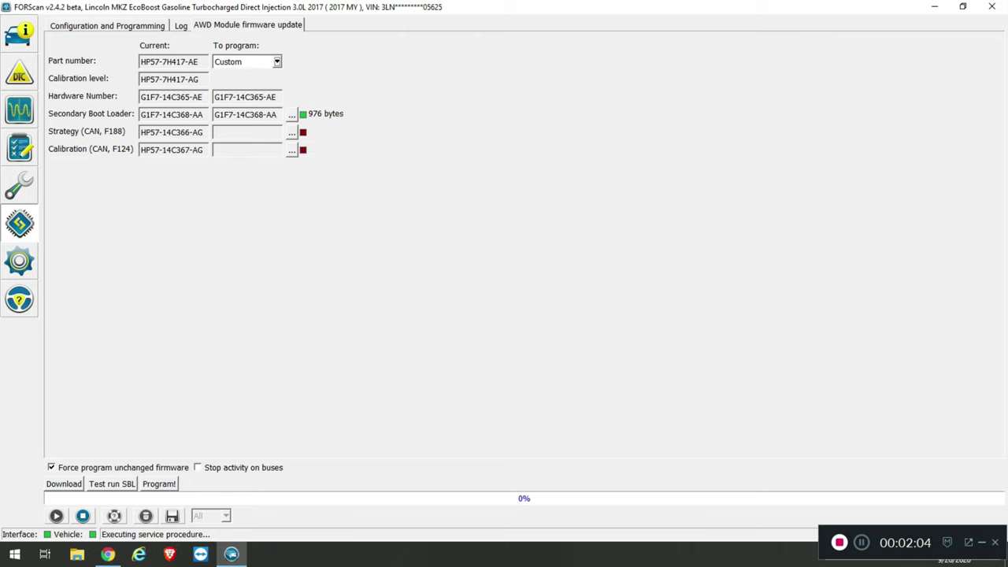
# Load HP57-14C366-AG-DAFT-T1.vbf as the Strategy (CAN, F188) firmware file
pyautogui.click(292, 133)
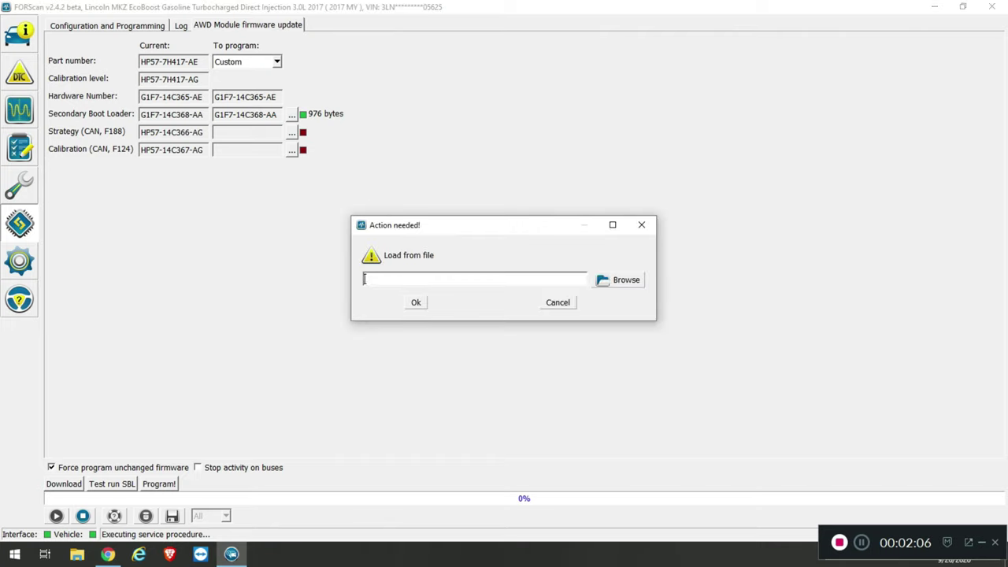
pyautogui.press('Tab')
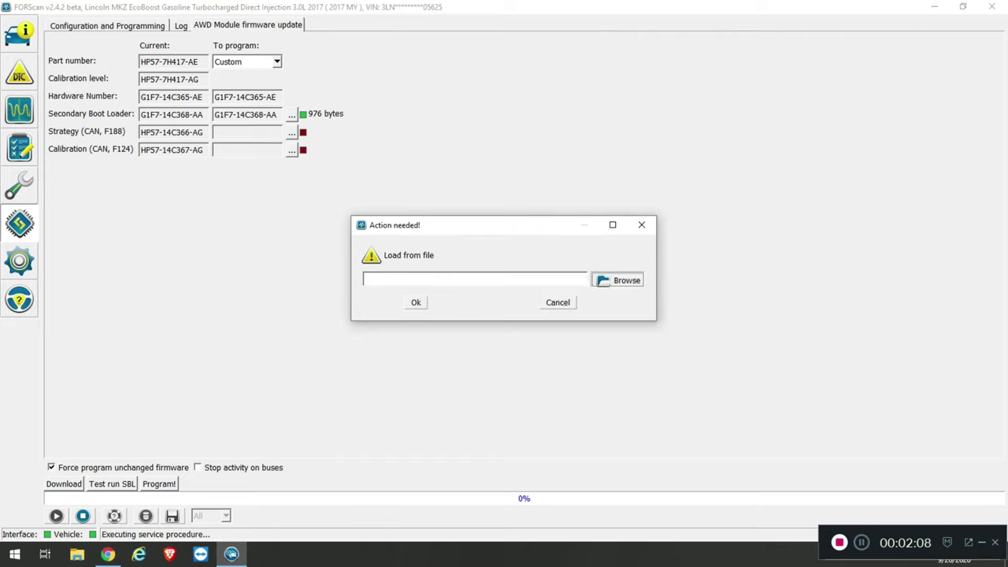
pyautogui.press('space')
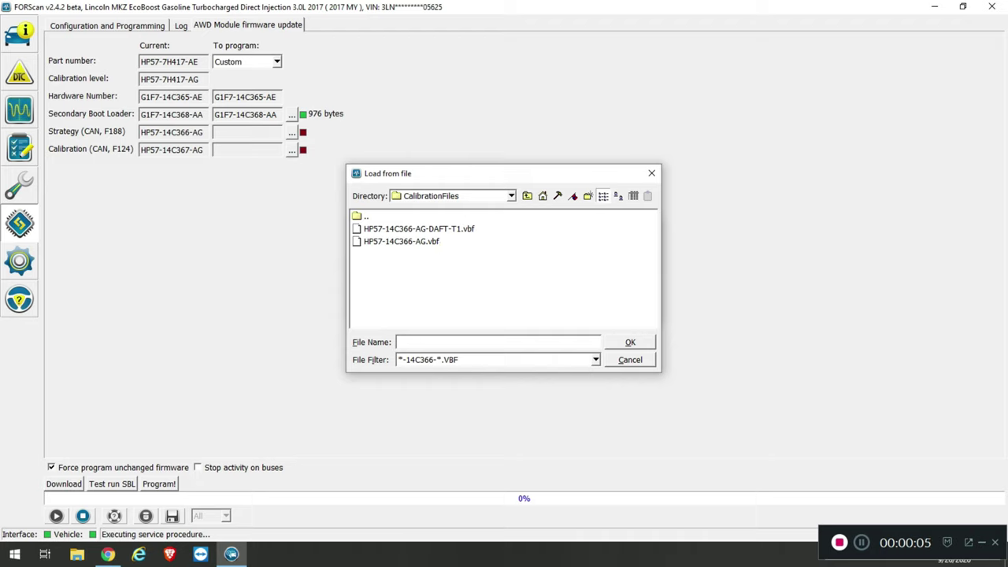
pyautogui.click(418, 228)
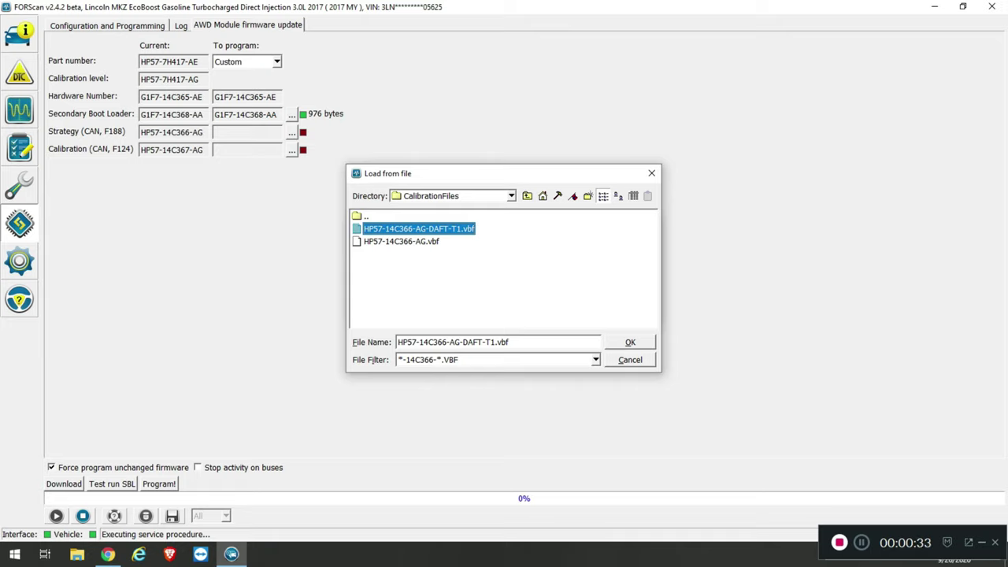
pyautogui.press('Return')
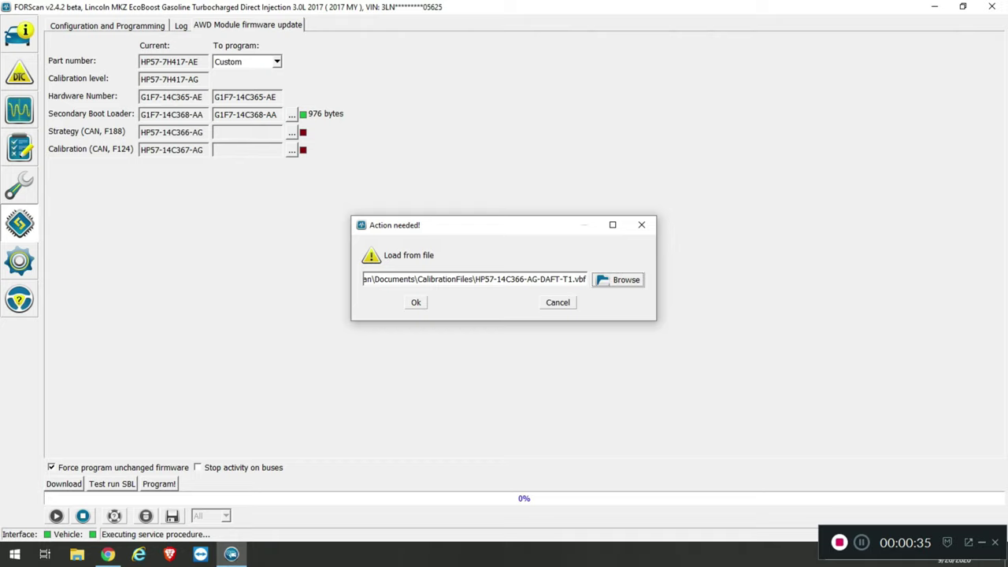
pyautogui.press('Return')
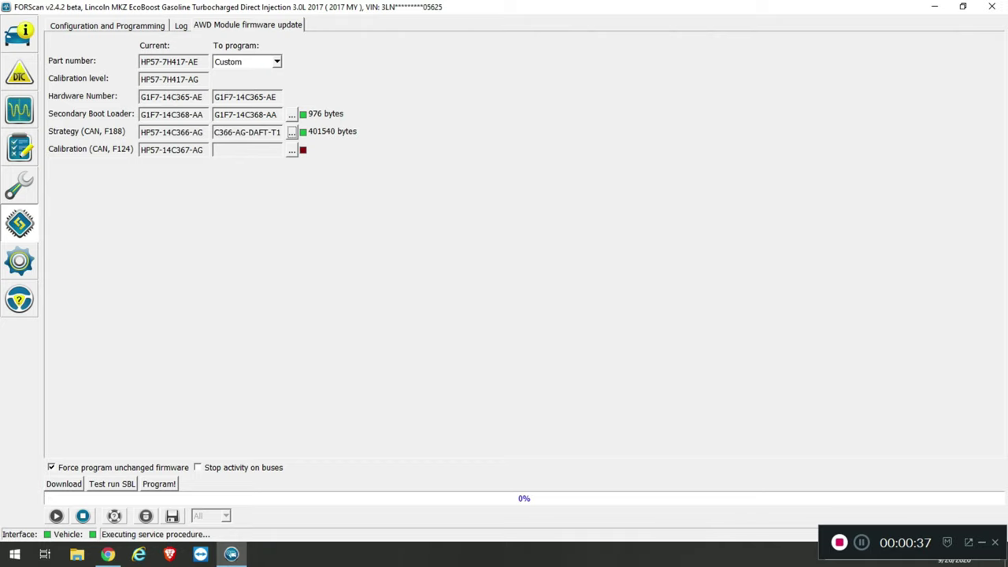
# Load HP57-14C367-AG.vbf into the Calibration slot alongside the SBL and DAFT strategy
pyautogui.press('Tab')
pyautogui.press('space')
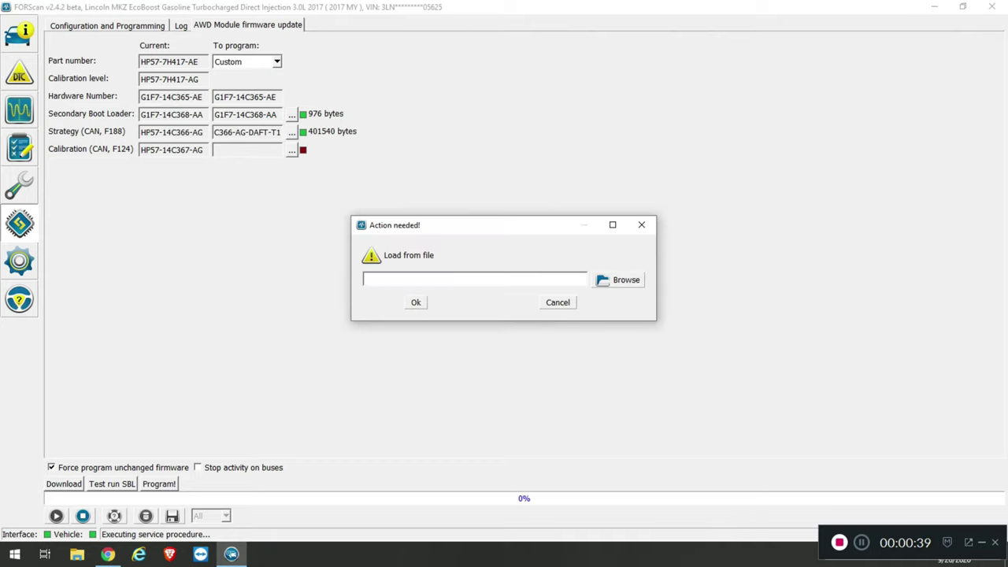
pyautogui.press('Tab')
pyautogui.press('space')
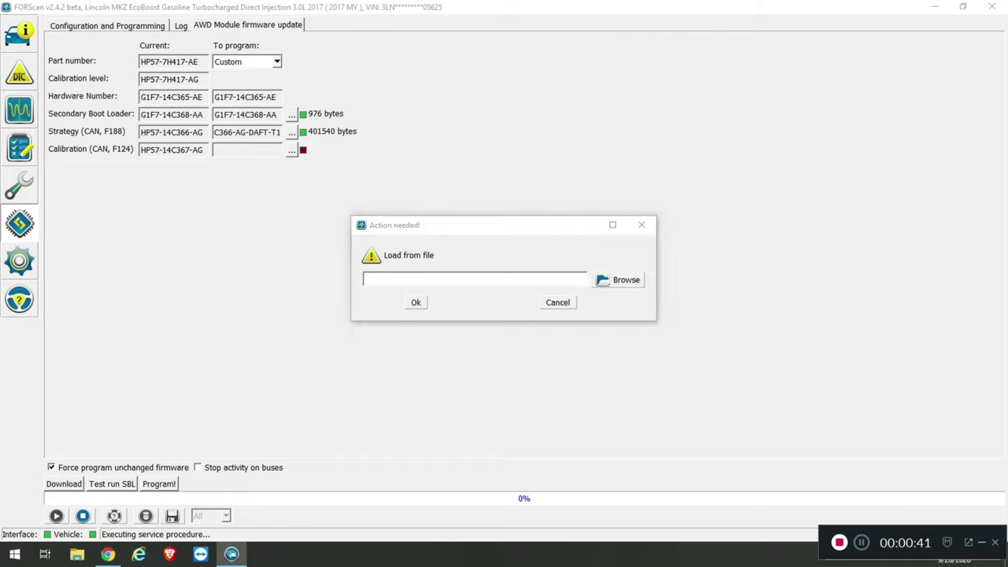
pyautogui.click(401, 229)
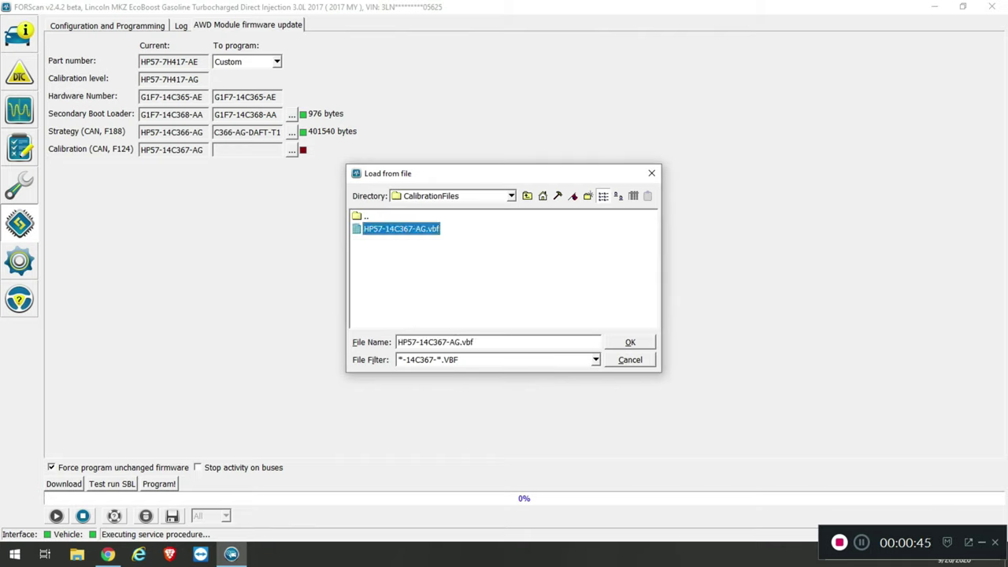
pyautogui.click(631, 341)
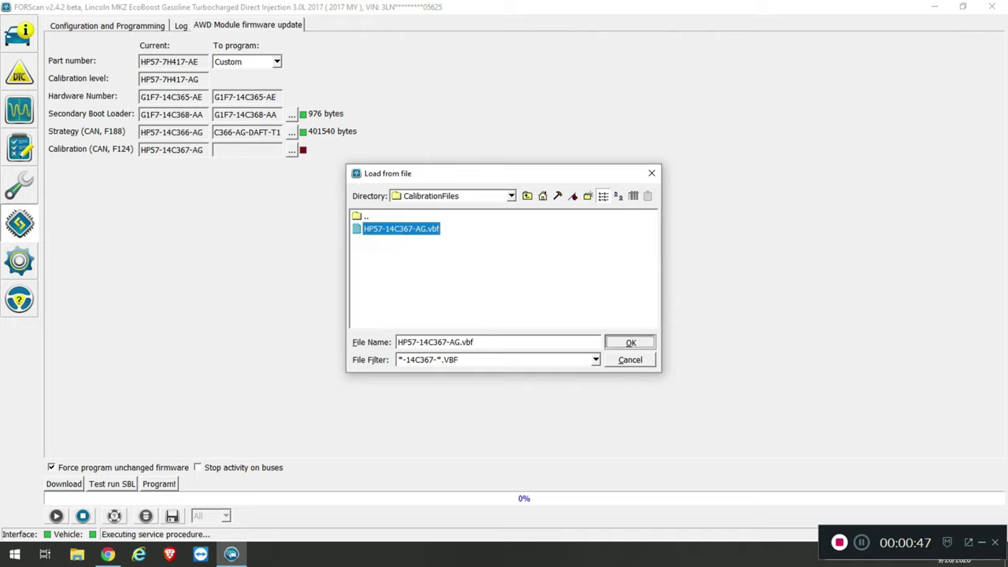
pyautogui.click(416, 303)
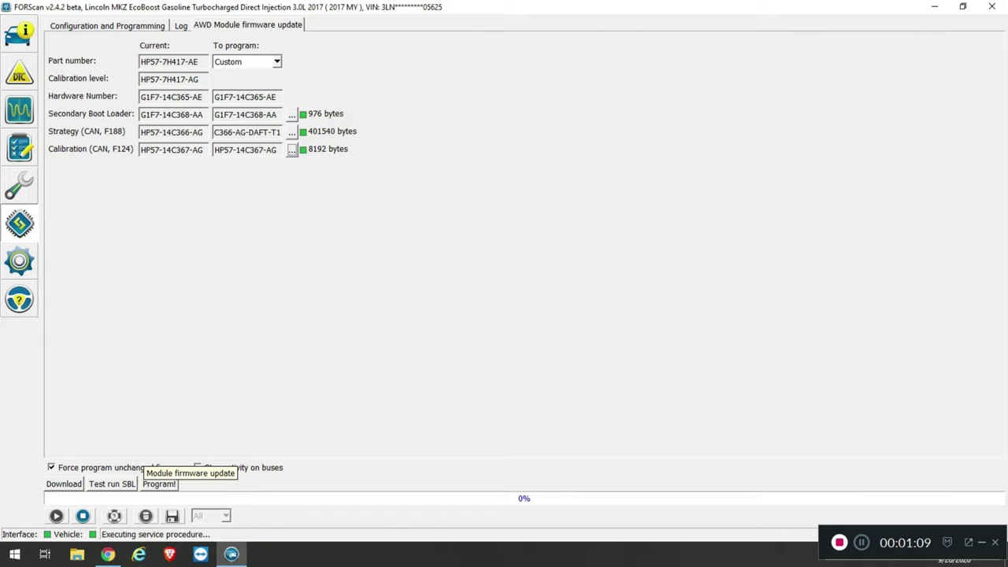
# Program the custom AWD firmware, confirming ignition on and accepting the 401.1 Kb final warning
pyautogui.click(159, 483)
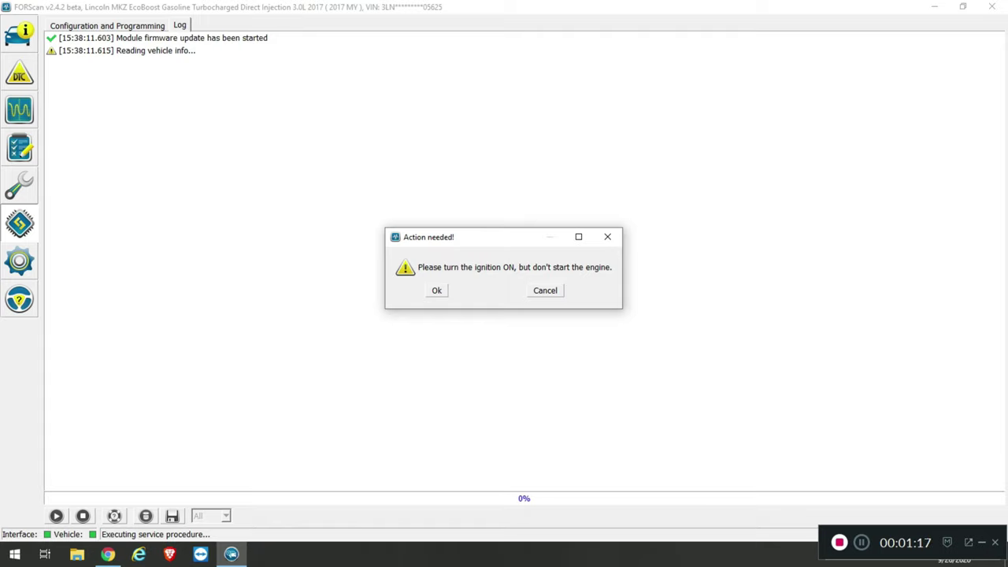
pyautogui.press('Return')
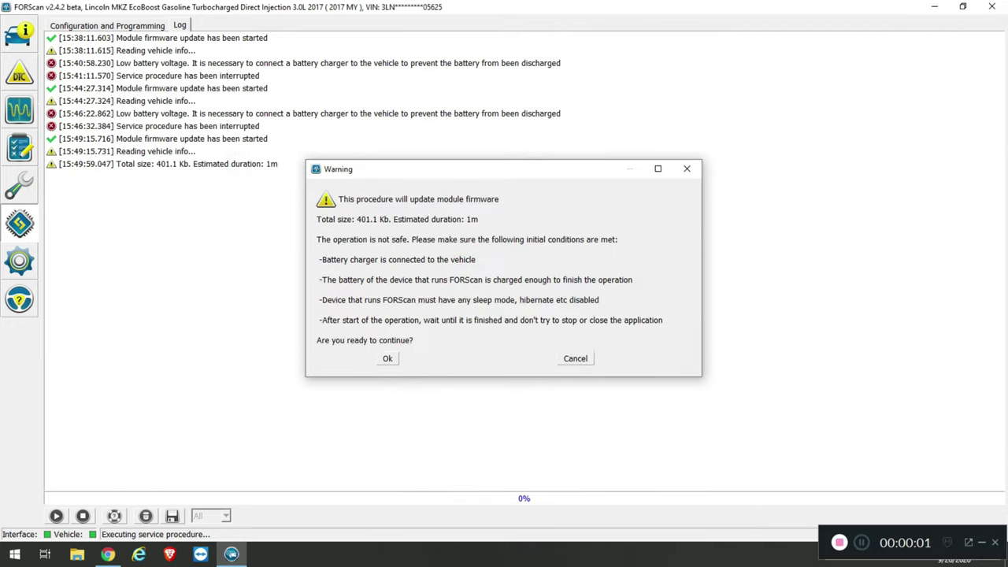
pyautogui.click(387, 358)
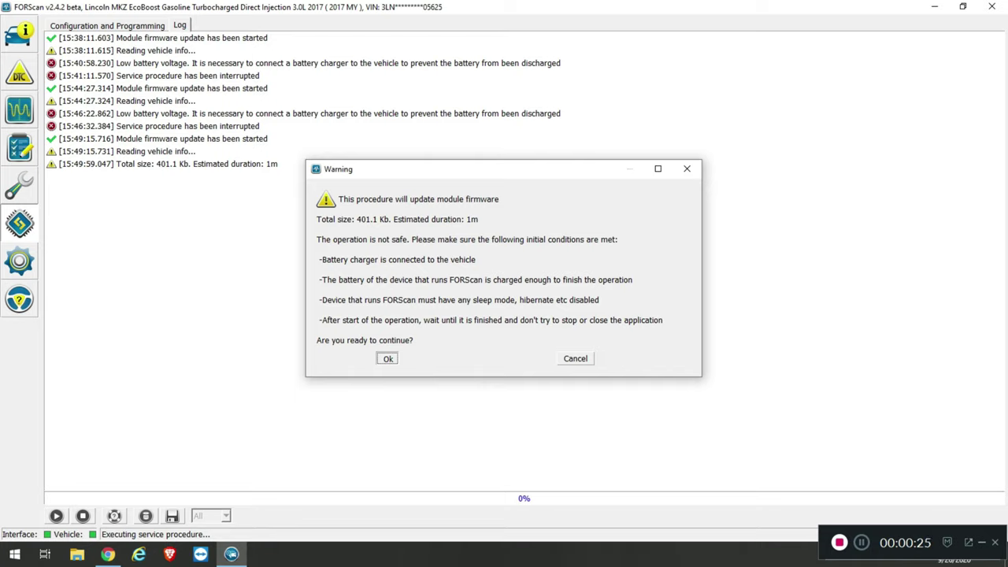
pyautogui.press('Return')
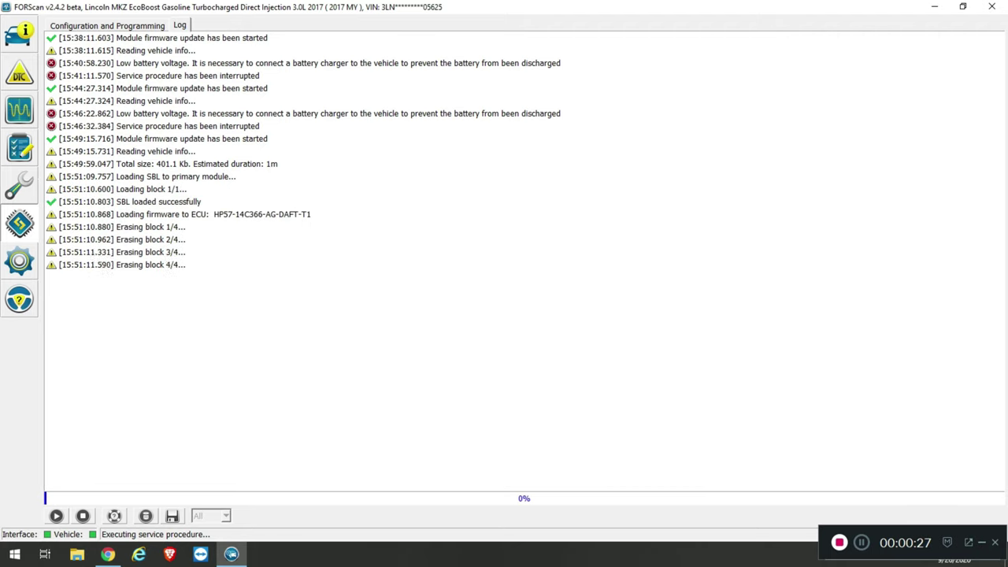